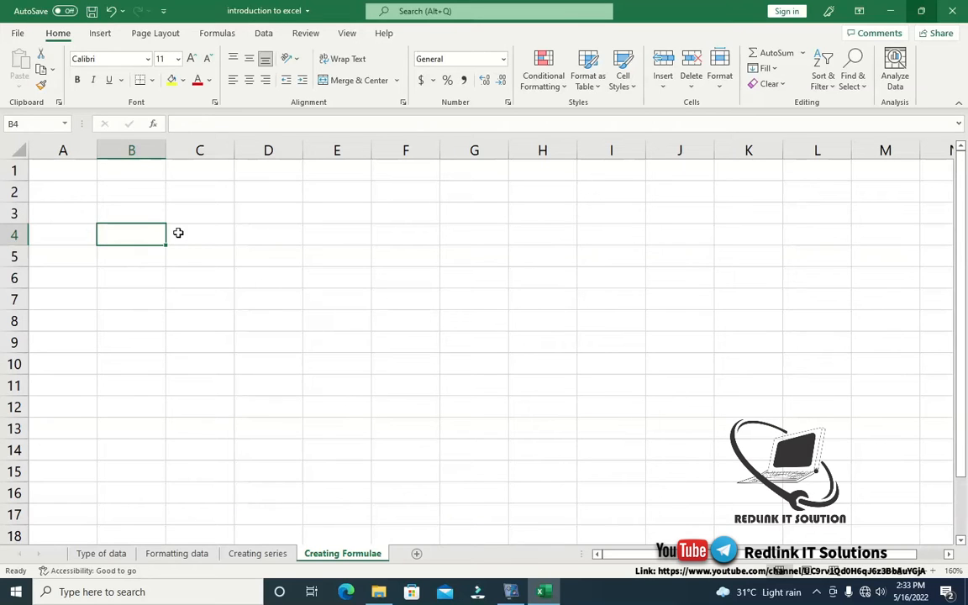
- Enter the multiplication formula =2*3 in cell C4
click(177, 235)
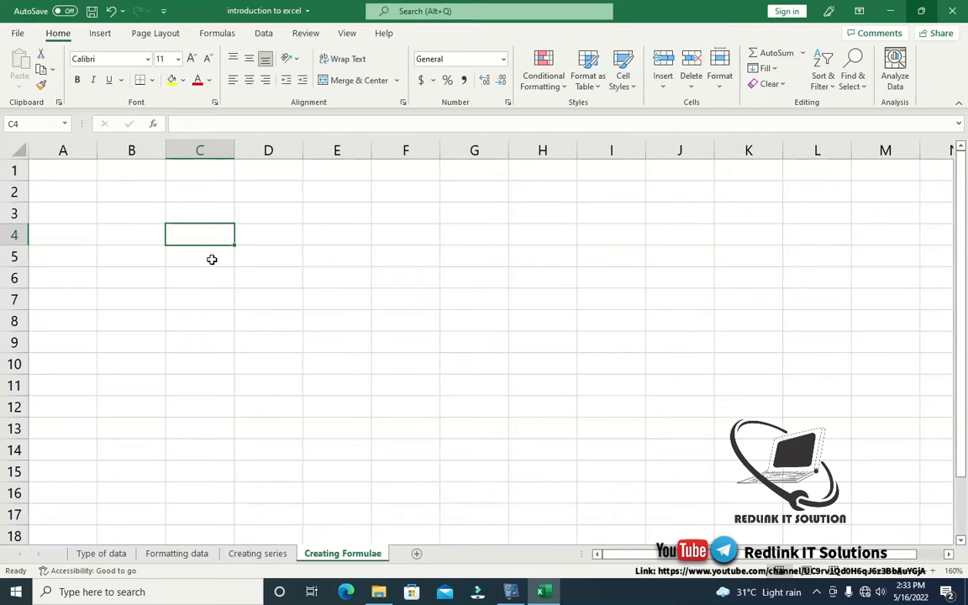
text(=)
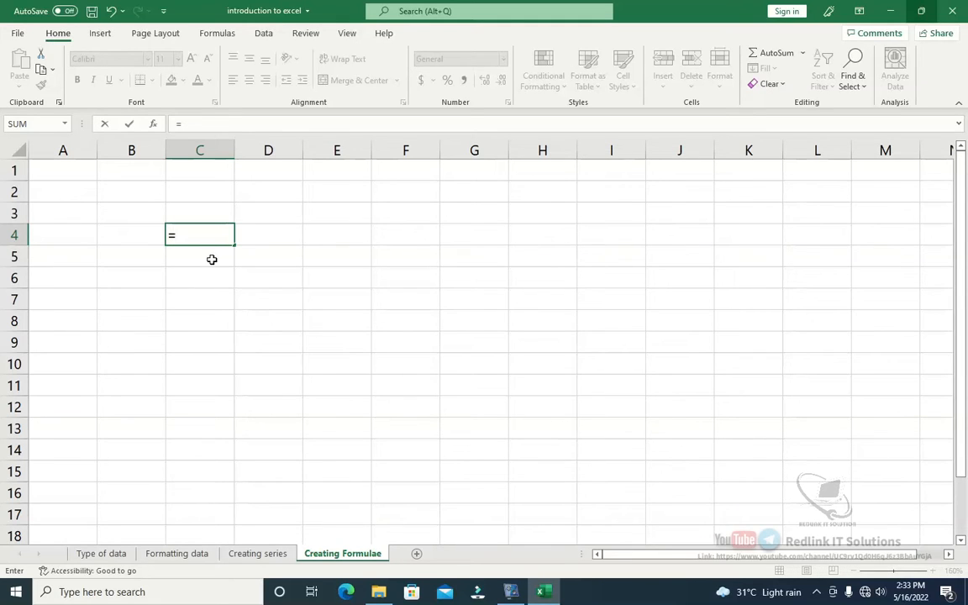
text(2*)
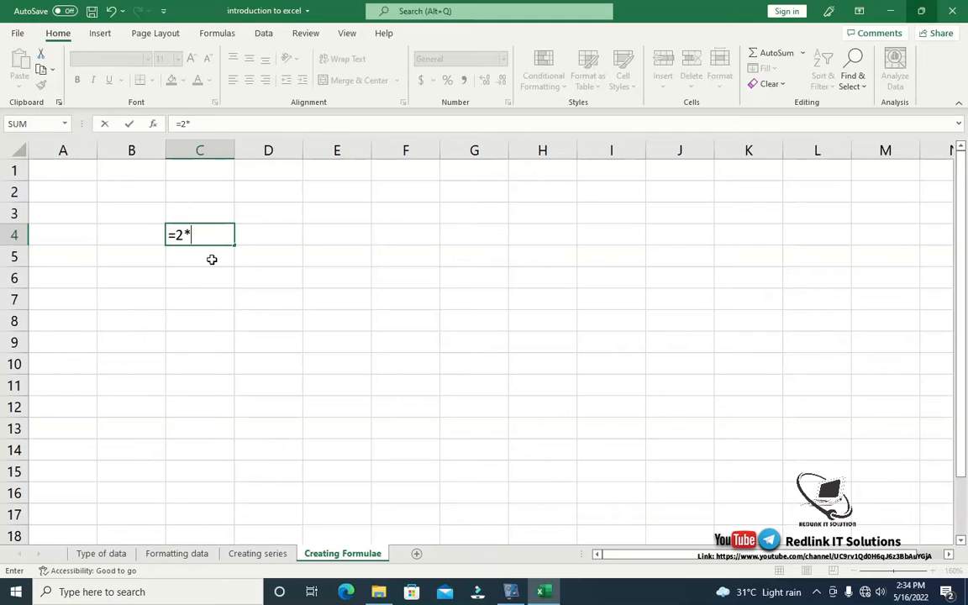
text(3)
click(129, 124)
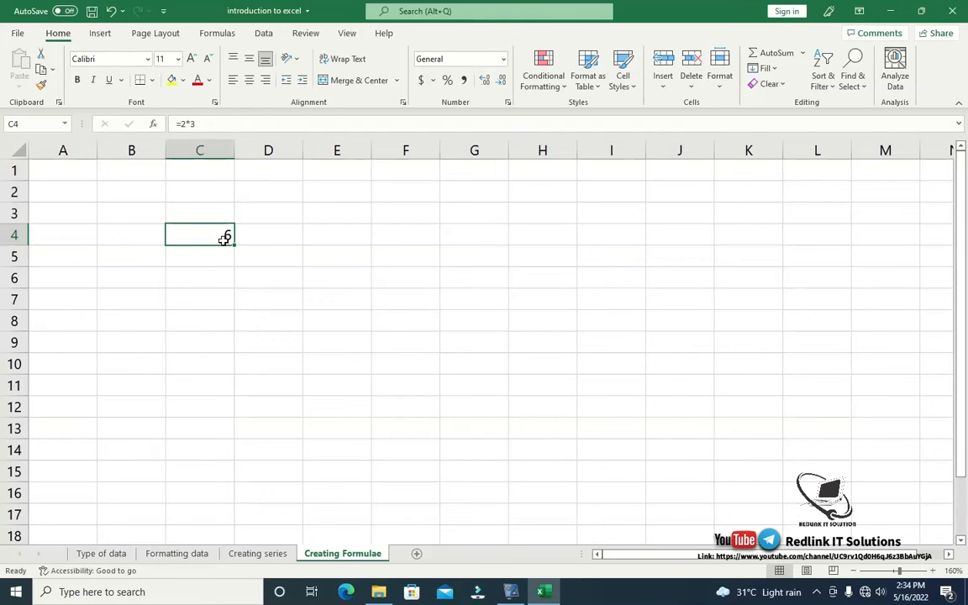
- Edit the formula in C4 to read =2 * 3 with spaces around the operator, and review it
click(213, 124)
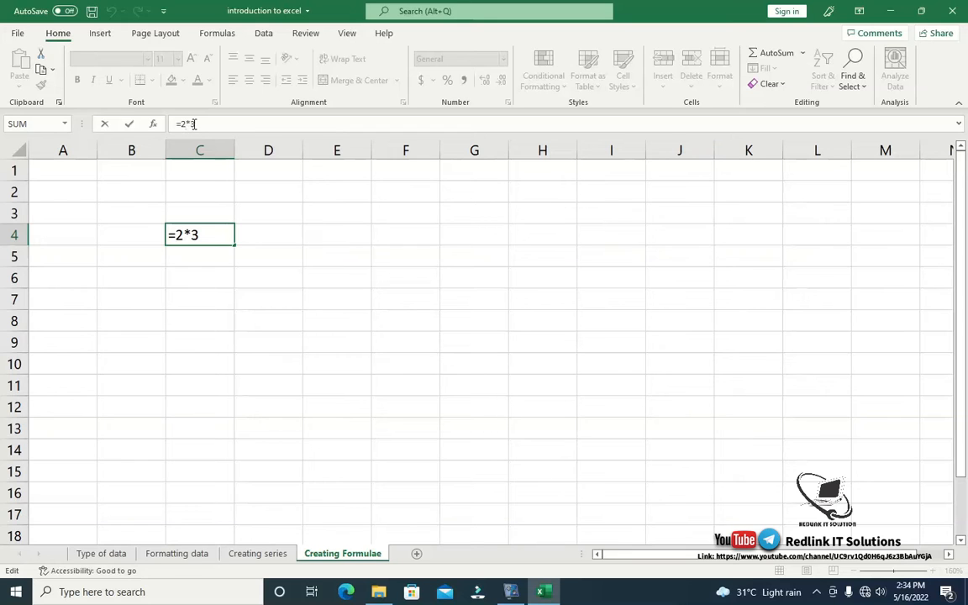
key(Right)
click(201, 252)
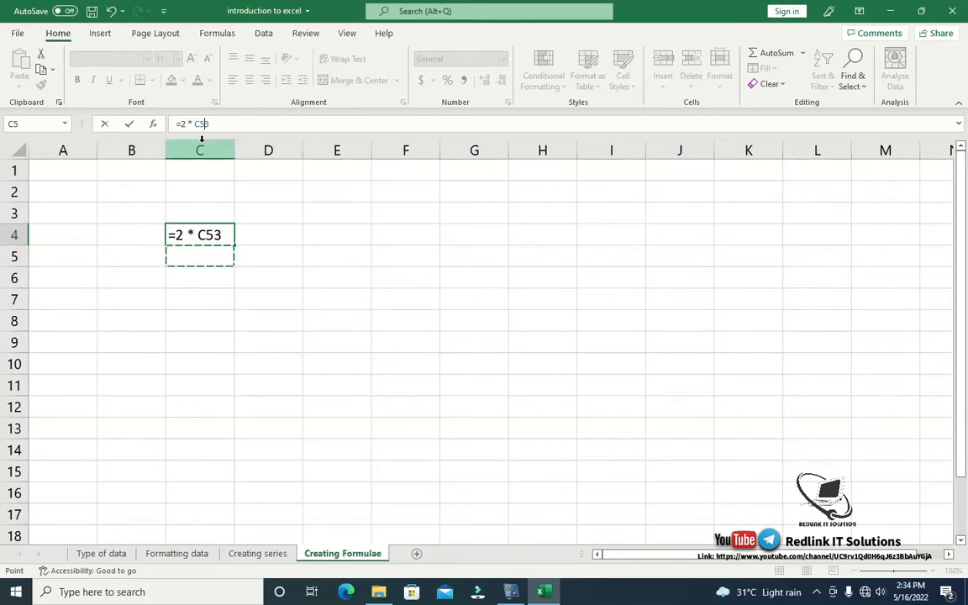
key(BackSpace)
key(Return)
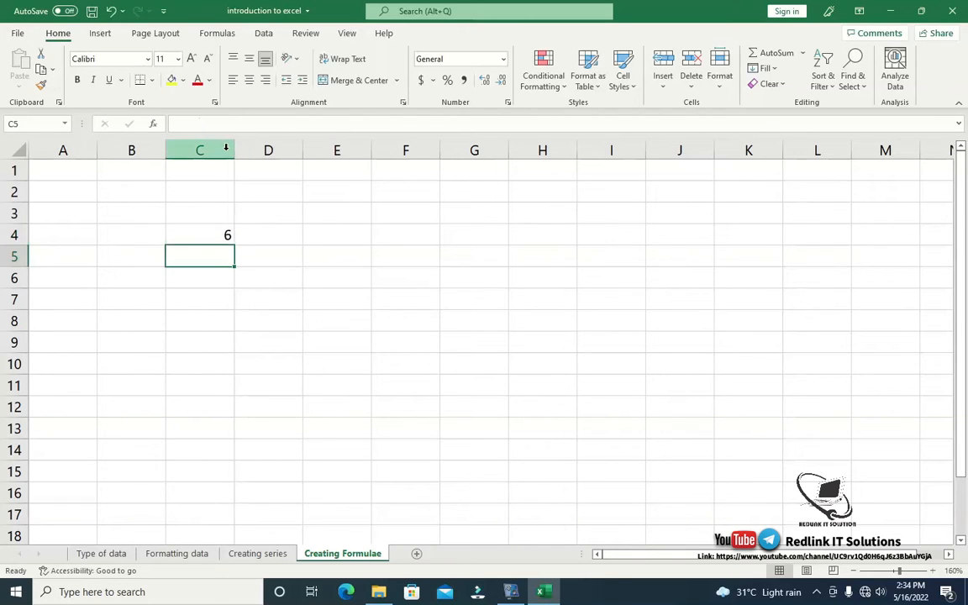
click(208, 230)
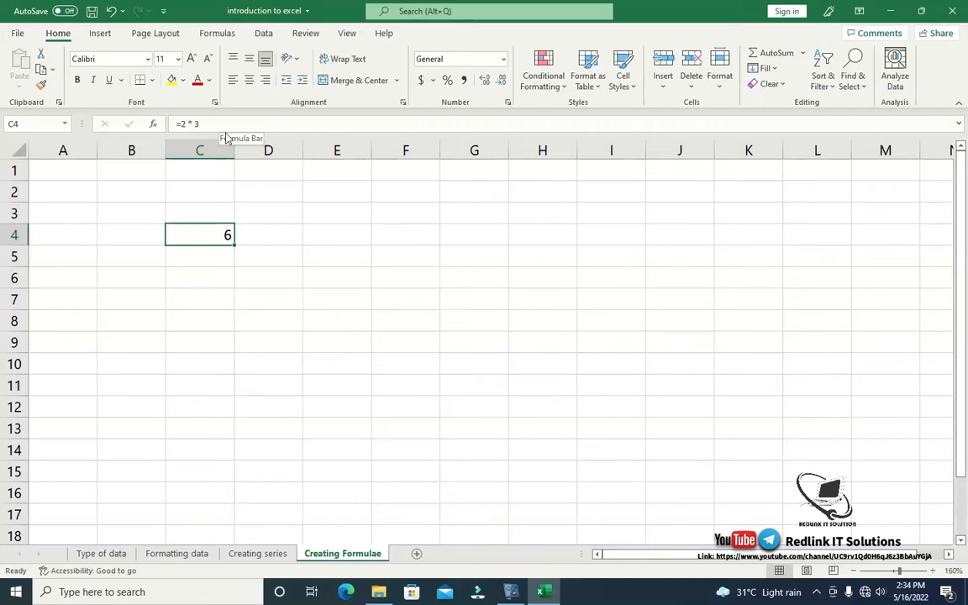
drag(223, 123, 155, 124)
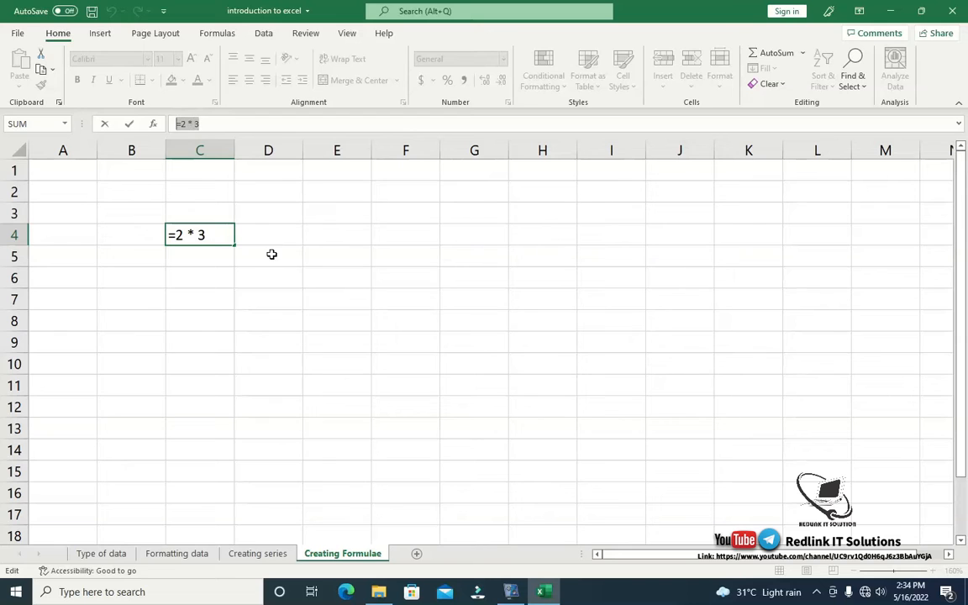
key(Return)
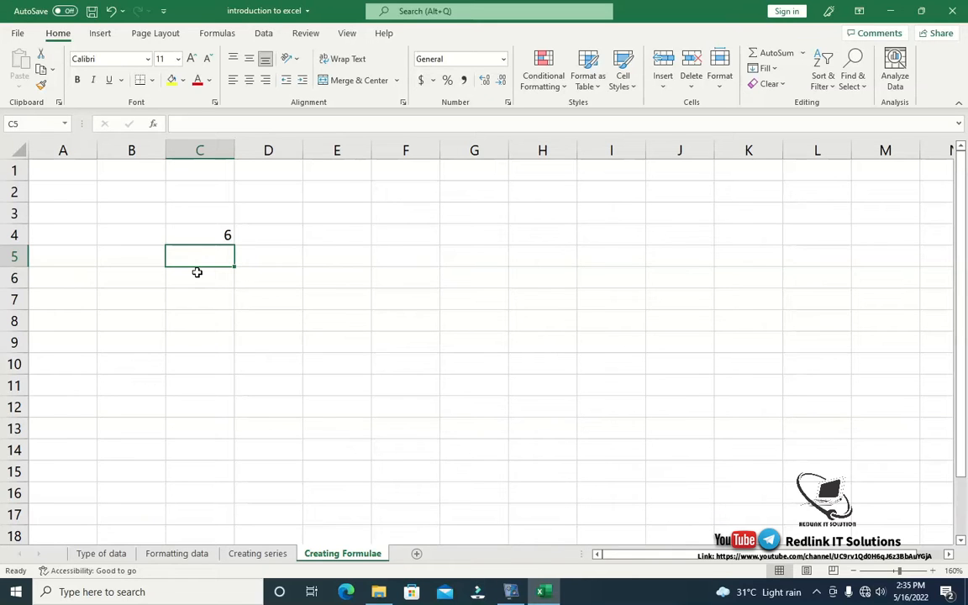
- Enter the addition formula =3+4 in cell C5 and review the stored formula
text(=)
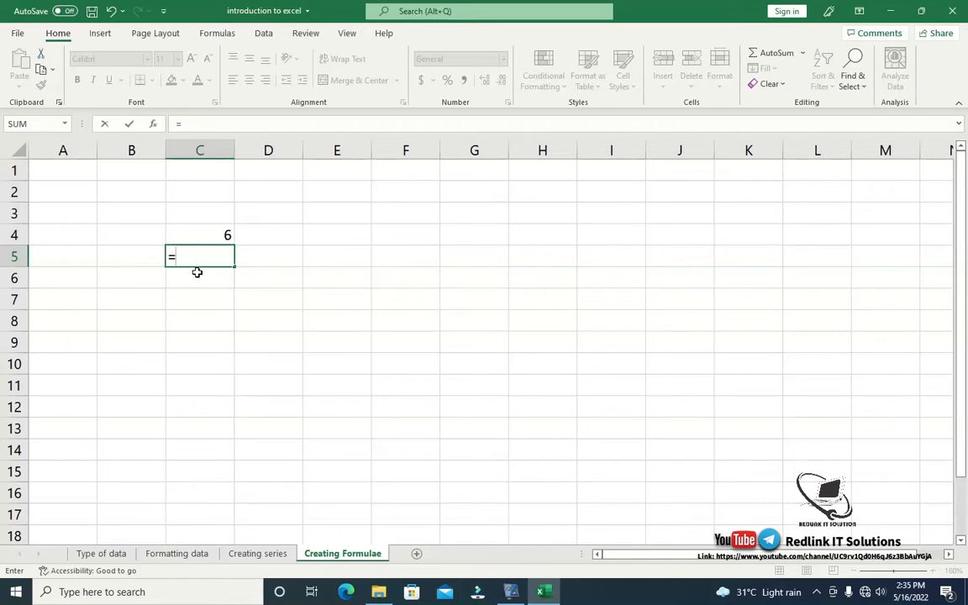
text(3+4)
key(Return)
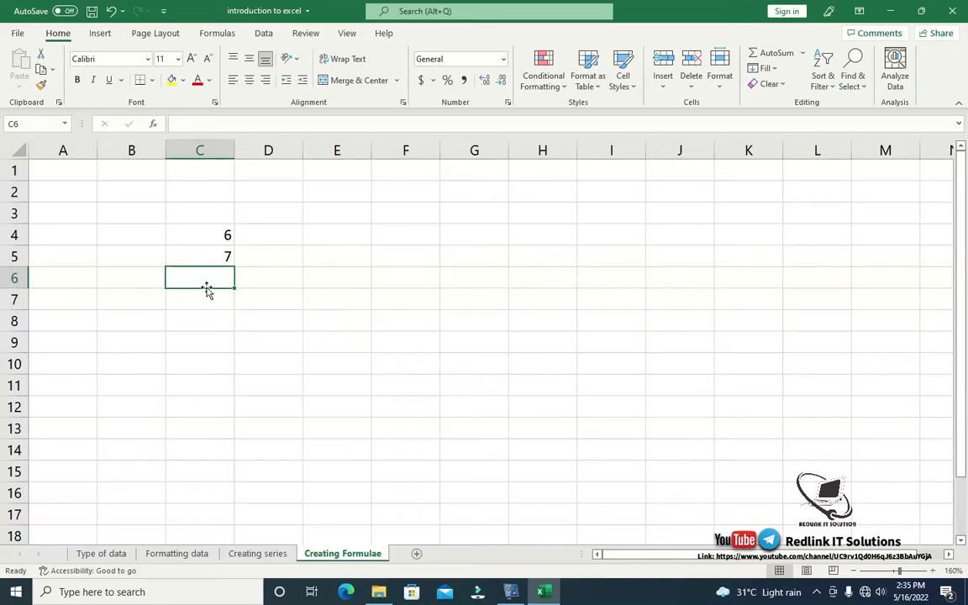
click(201, 255)
drag(212, 123, 135, 123)
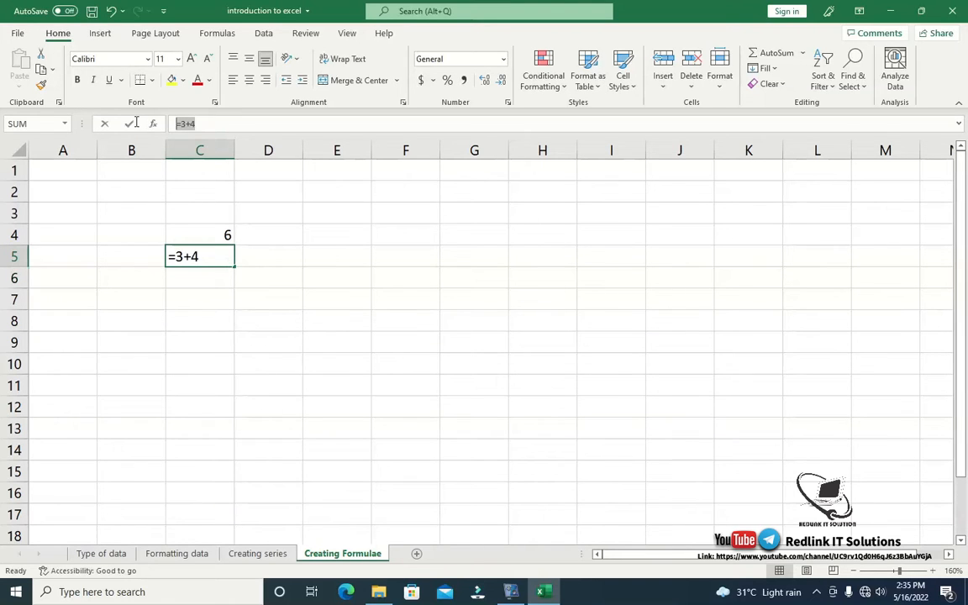
key(Return)
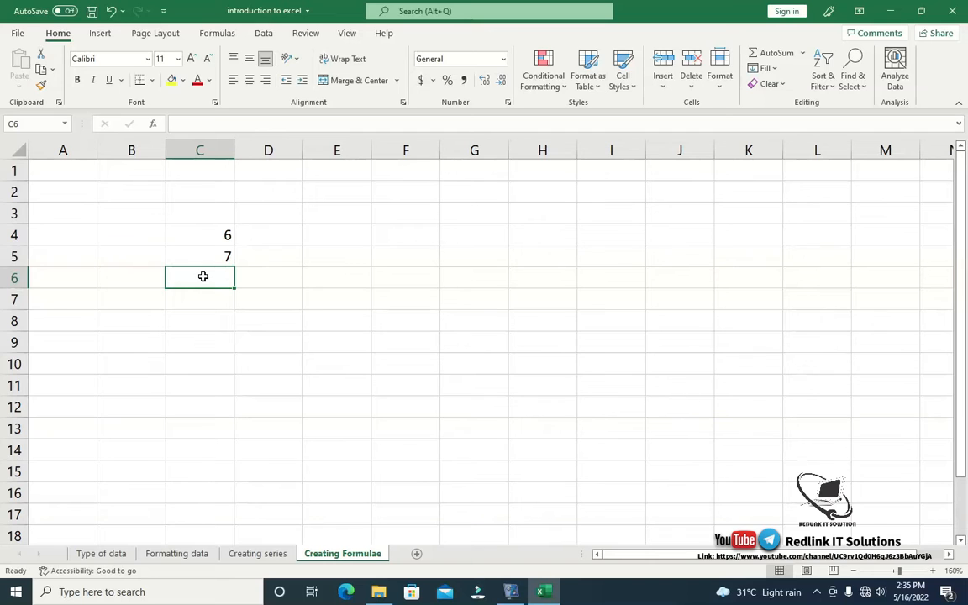
- Enter the subtraction formula =6-2 in cell C6 and the division formula =1/2 in cell C7
text(=6-2)
key(Return)
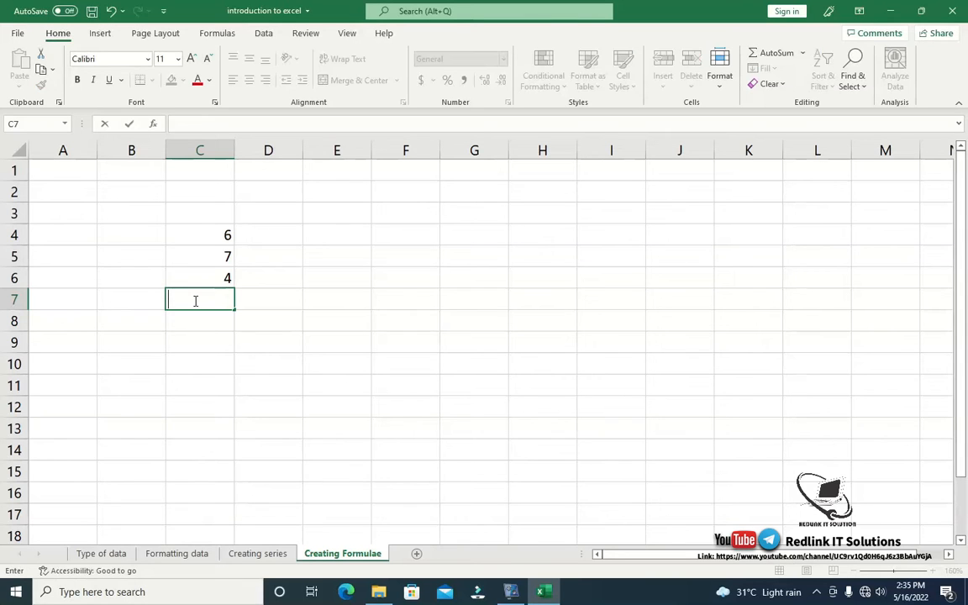
text(=1/2)
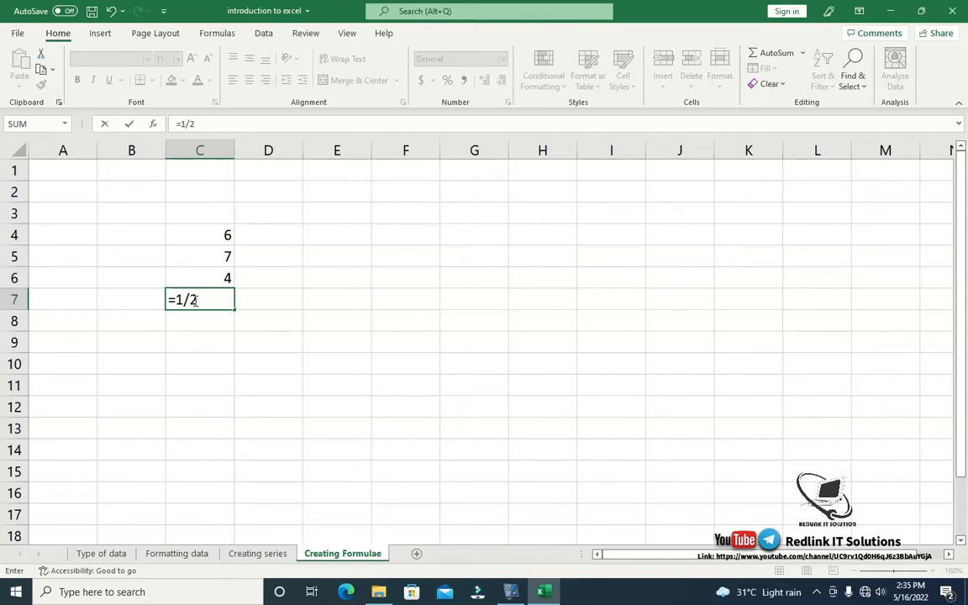
key(Return)
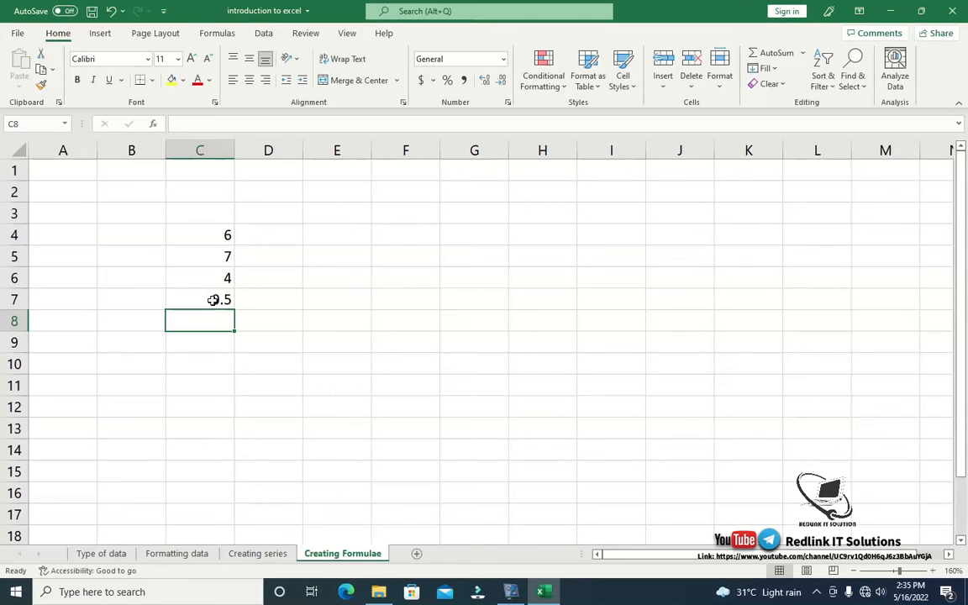
drag(226, 234, 219, 300)
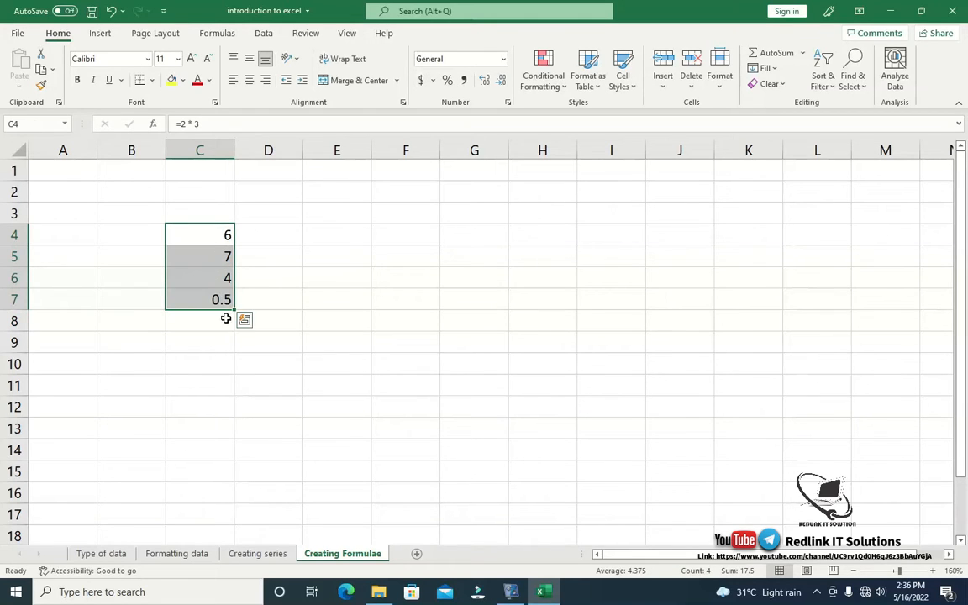
click(218, 324)
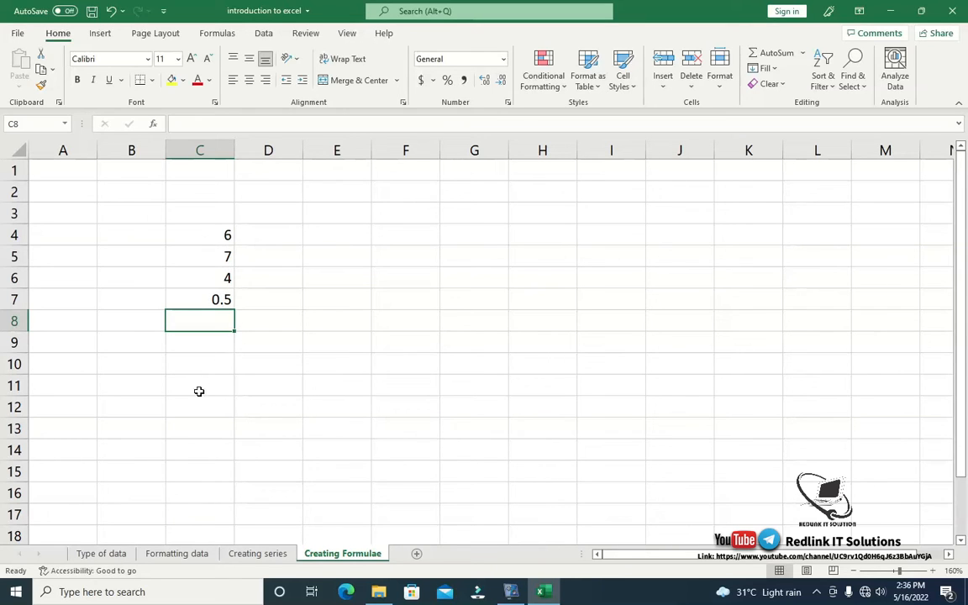
click(223, 343)
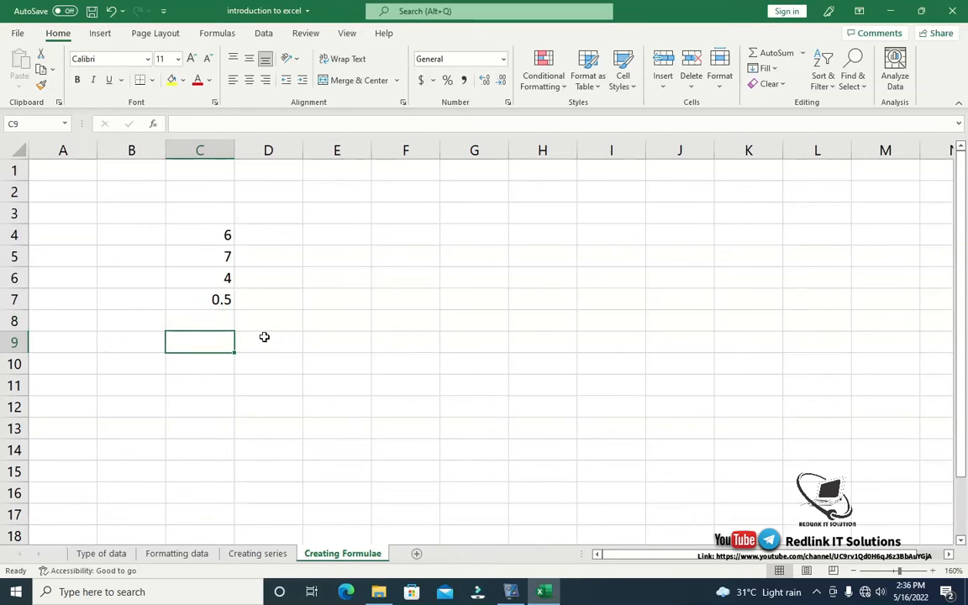
click(264, 337)
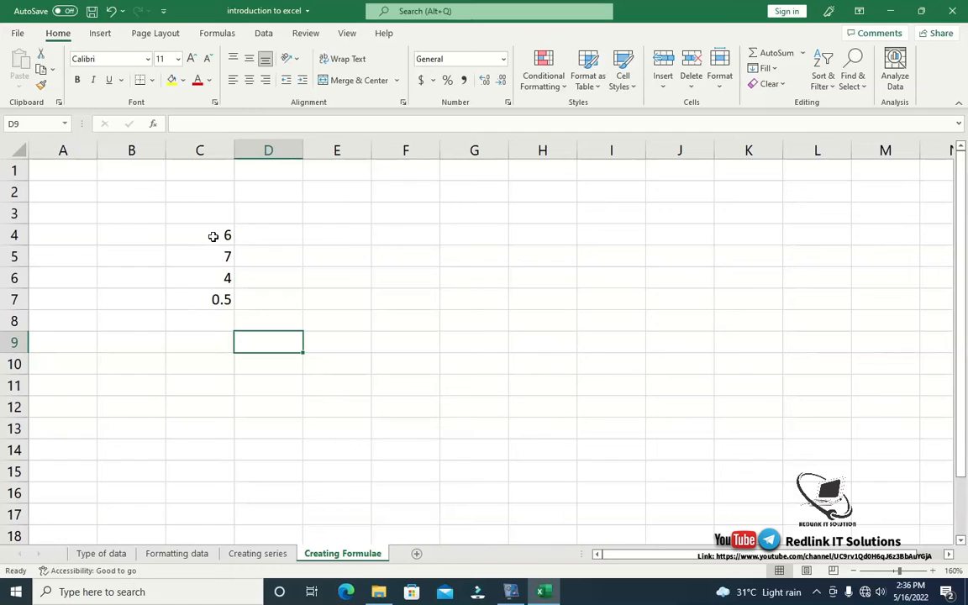
click(272, 230)
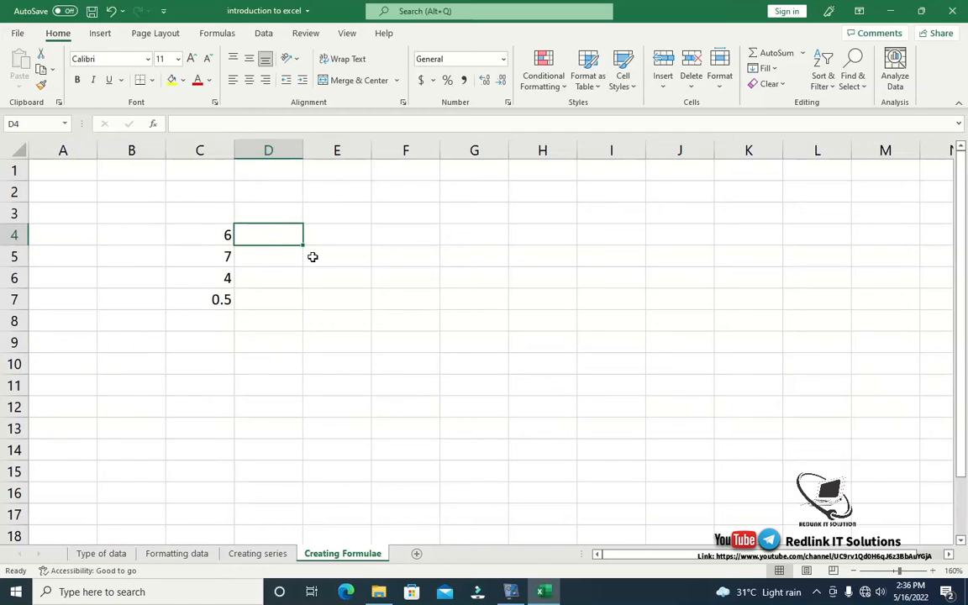
click(225, 234)
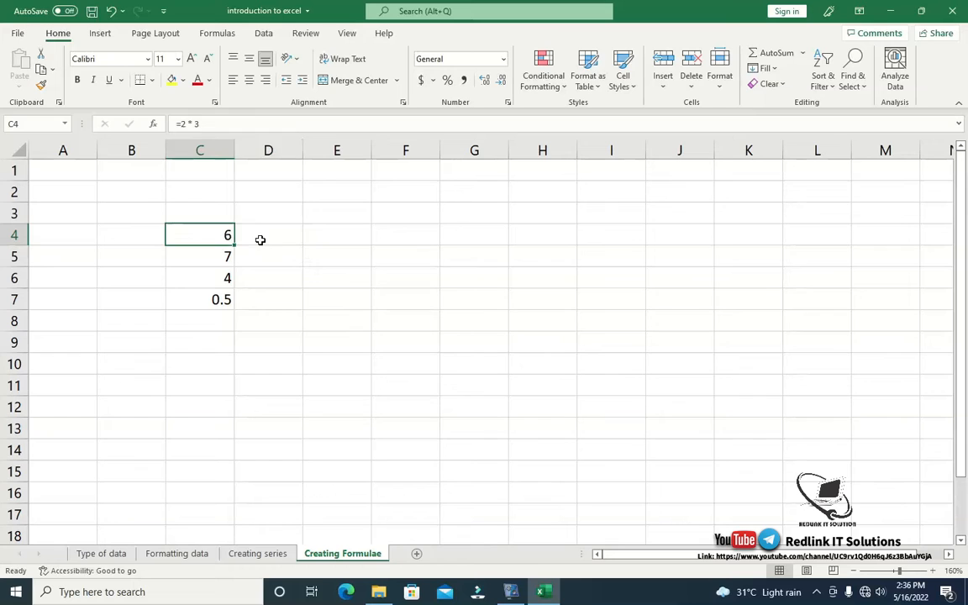
click(260, 240)
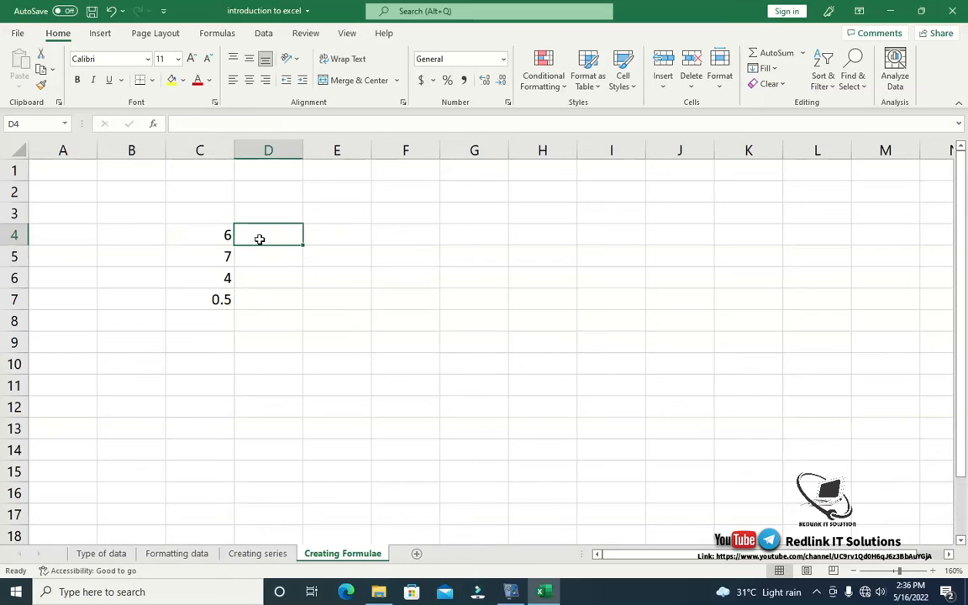
click(213, 228)
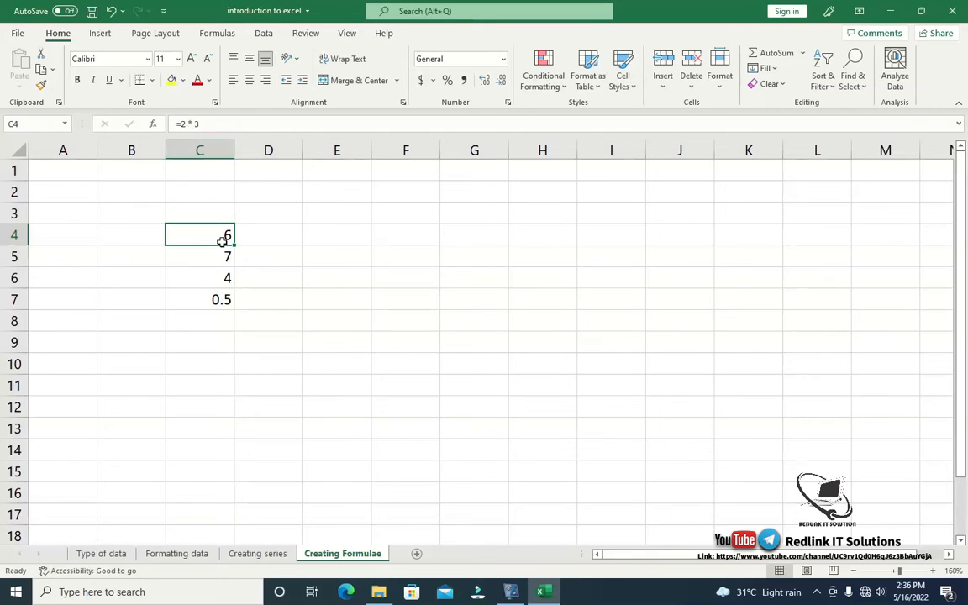
- Enter a formula in cell D4 that multiplies the referenced cell C4 by 10 (=C4*10)
click(265, 234)
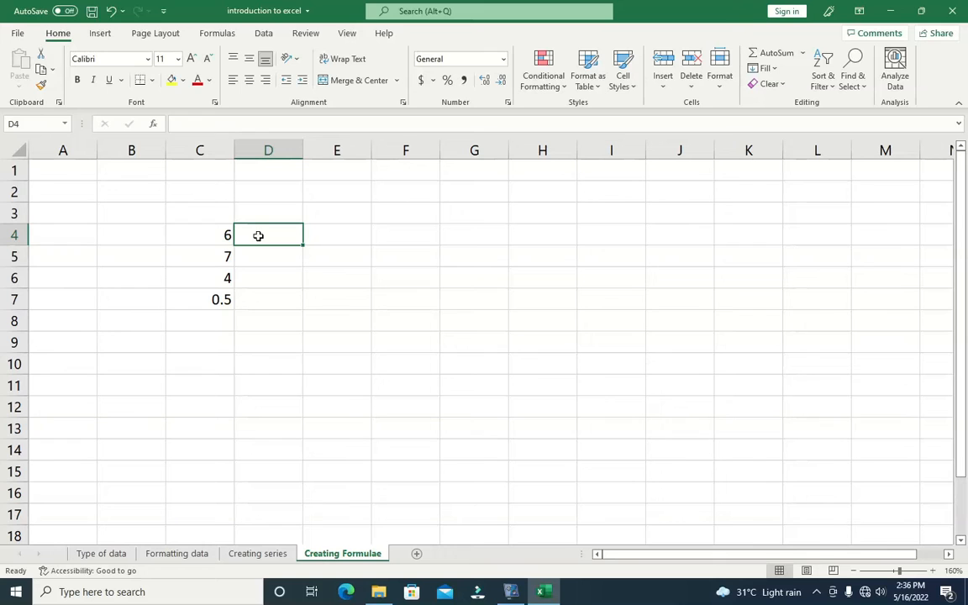
text(=)
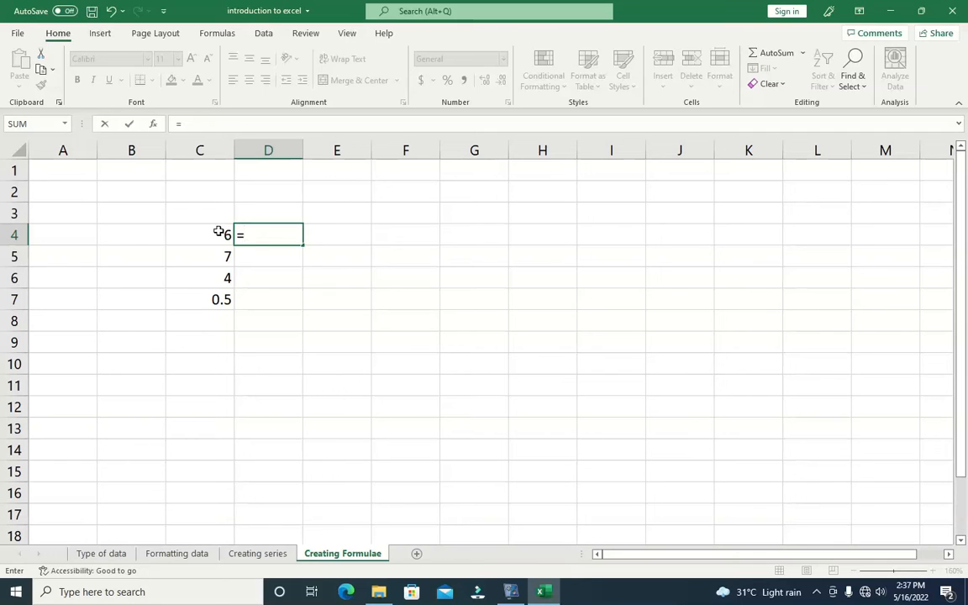
click(218, 232)
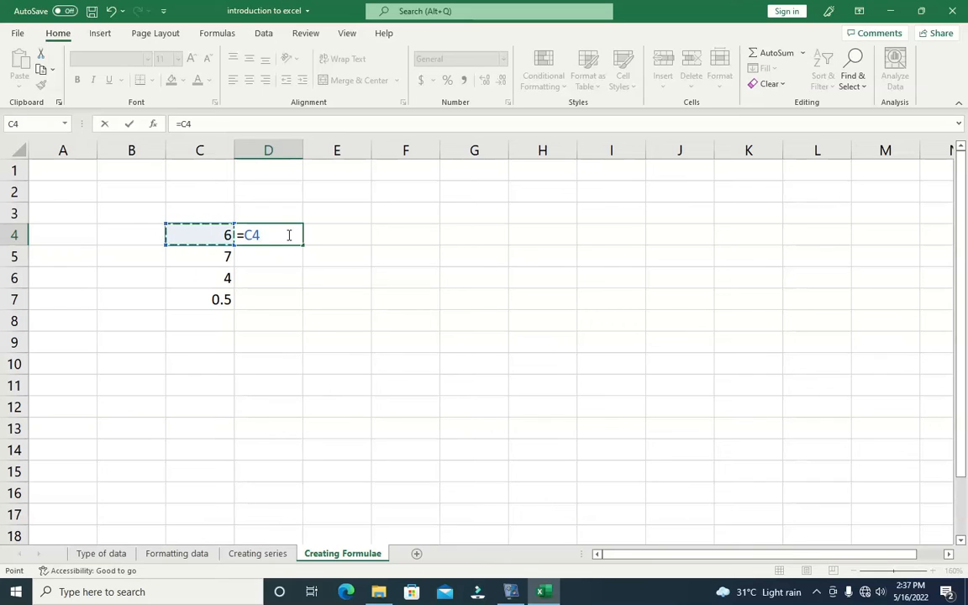
text(*10)
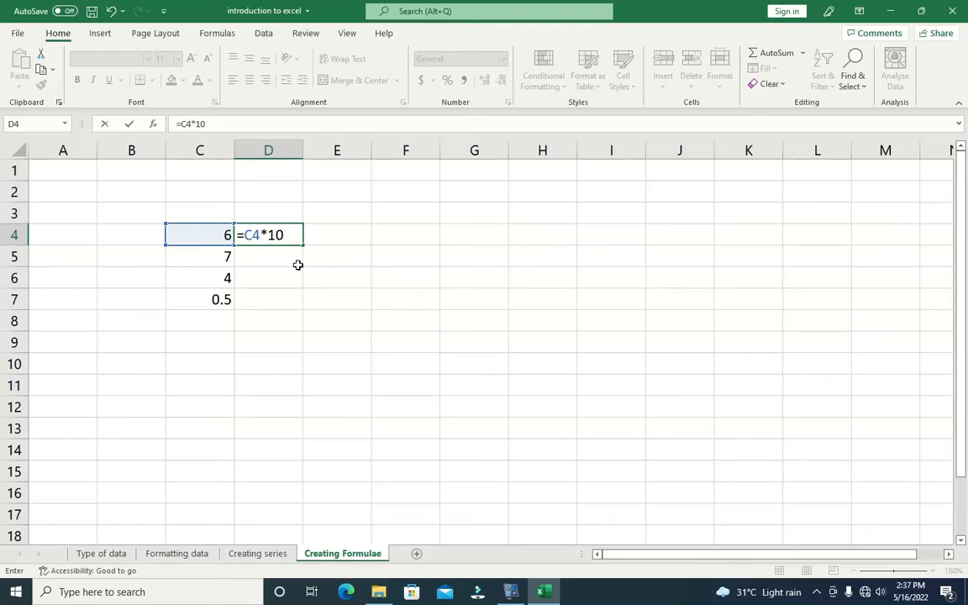
key(Return)
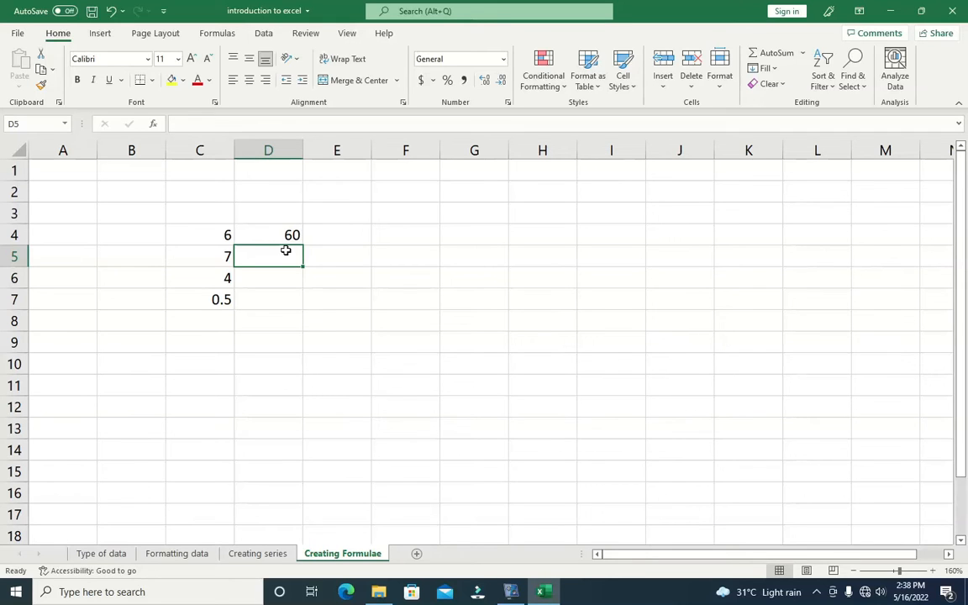
- Enter a formula in cell D5 that subtracts 5 from the referenced cell C5 (=C5-5), and select that cell to review it
text(=)
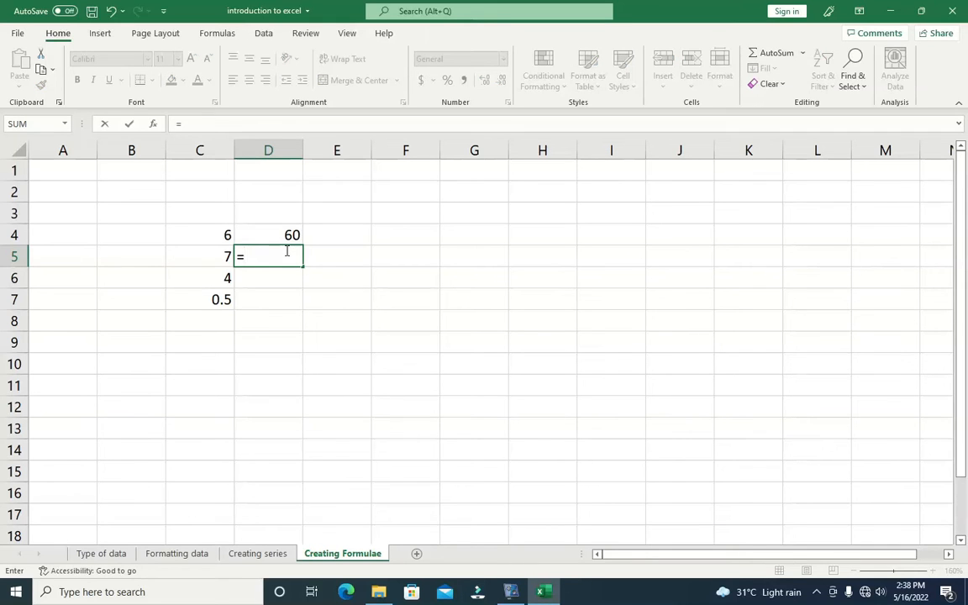
click(218, 256)
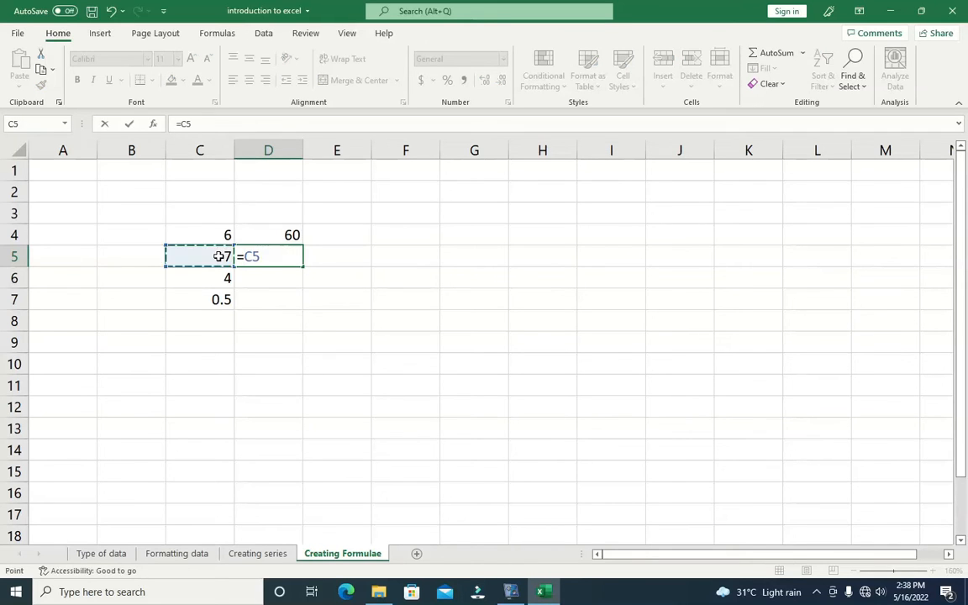
text(-5)
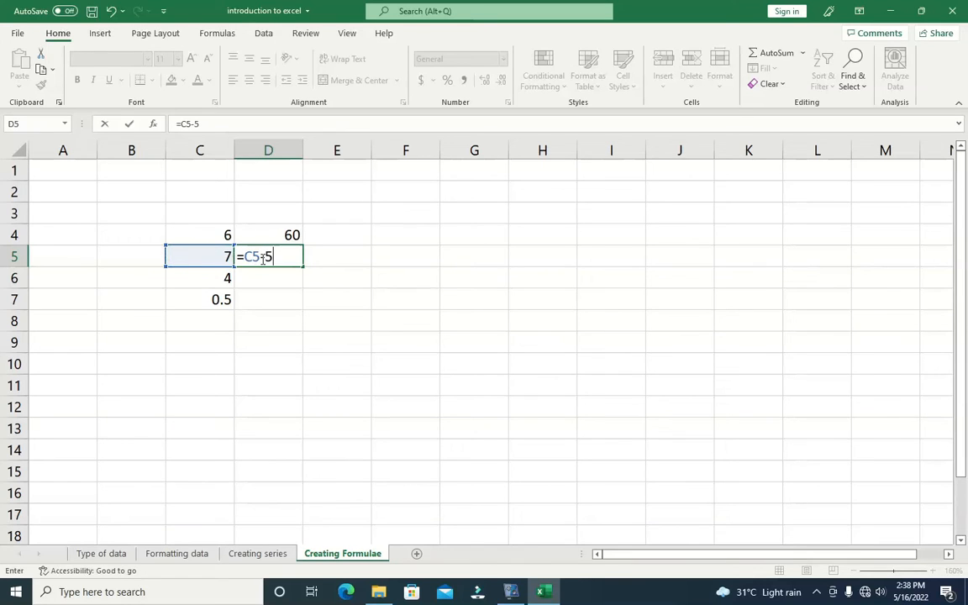
key(Return)
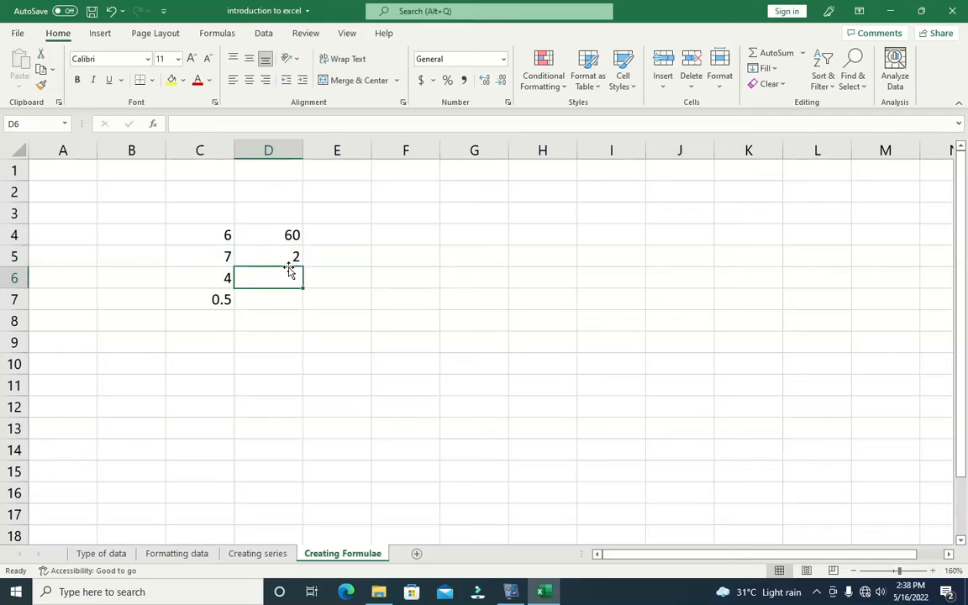
click(291, 258)
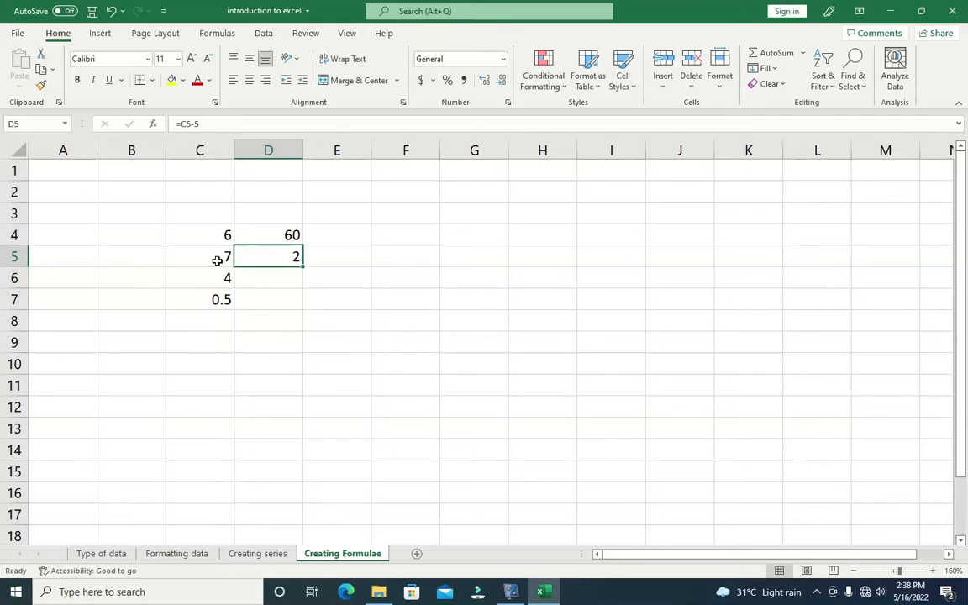
- Enter a formula in cell D6 that adds 4 to the referenced cell C6 (=C6+4)
click(286, 278)
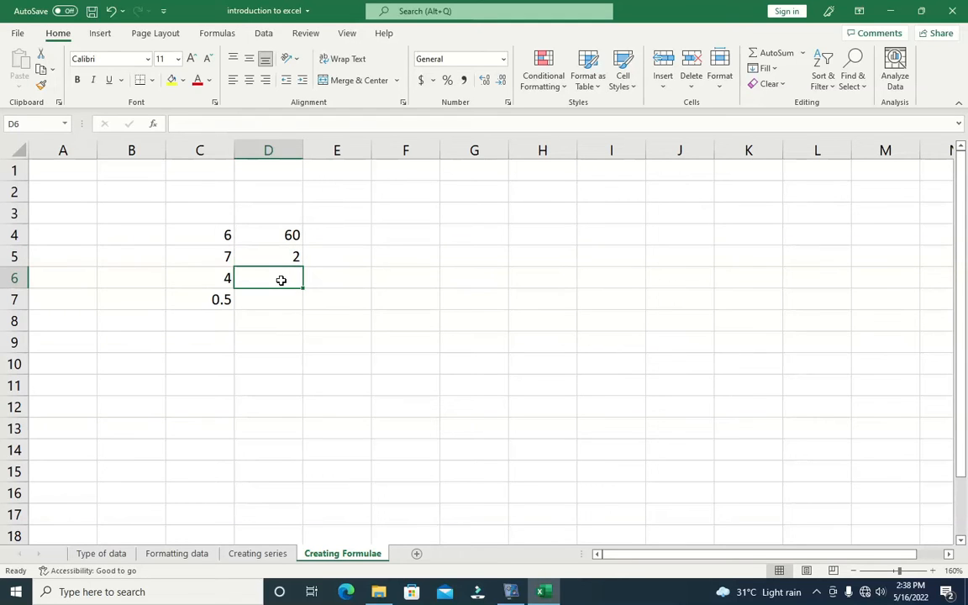
click(217, 238)
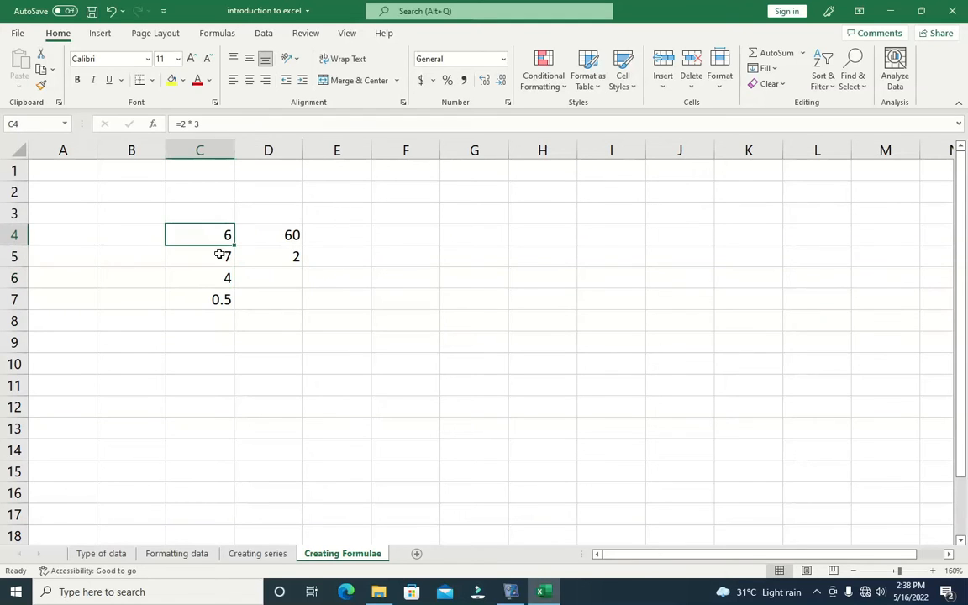
click(220, 256)
click(245, 278)
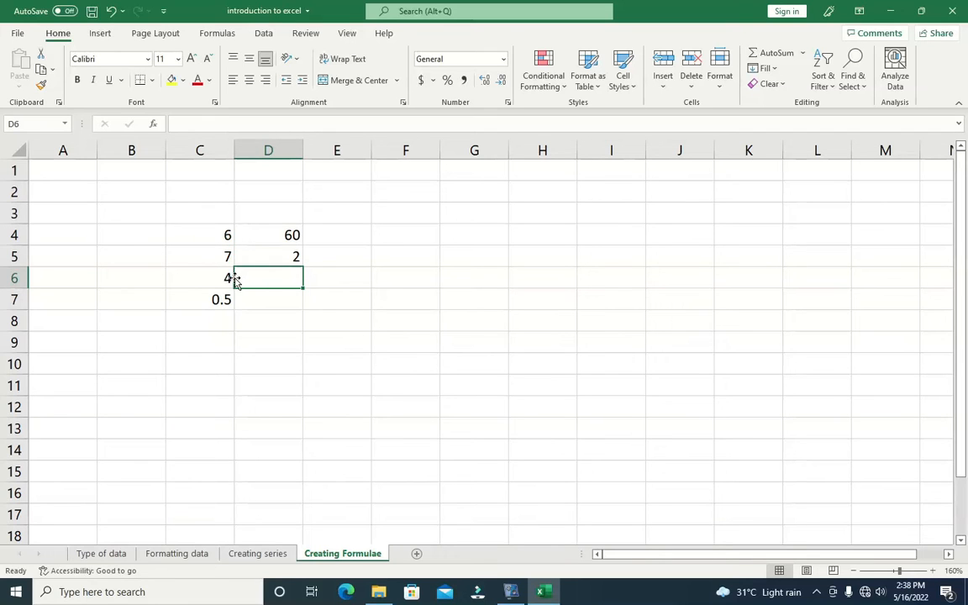
text(=)
click(217, 280)
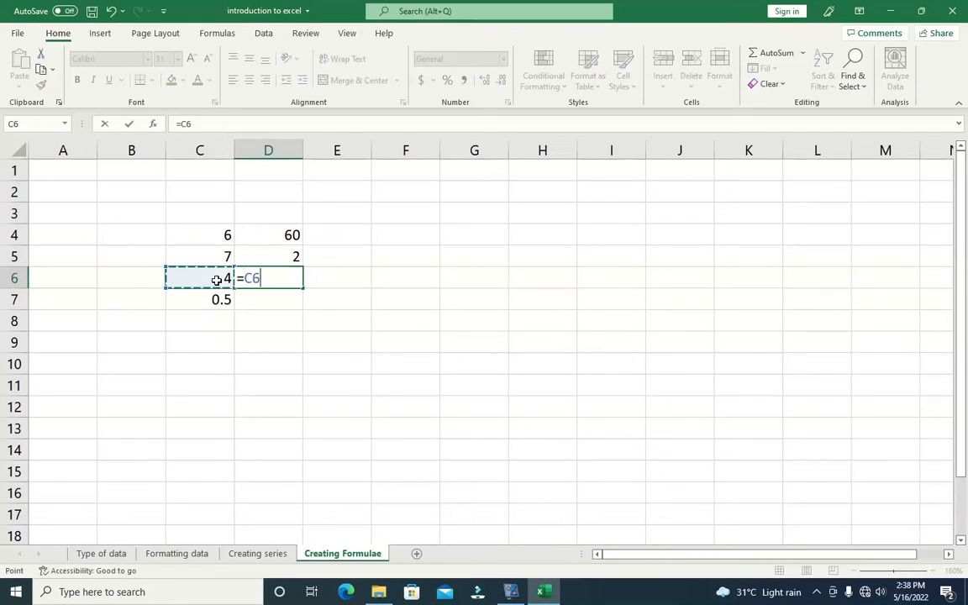
text(+)
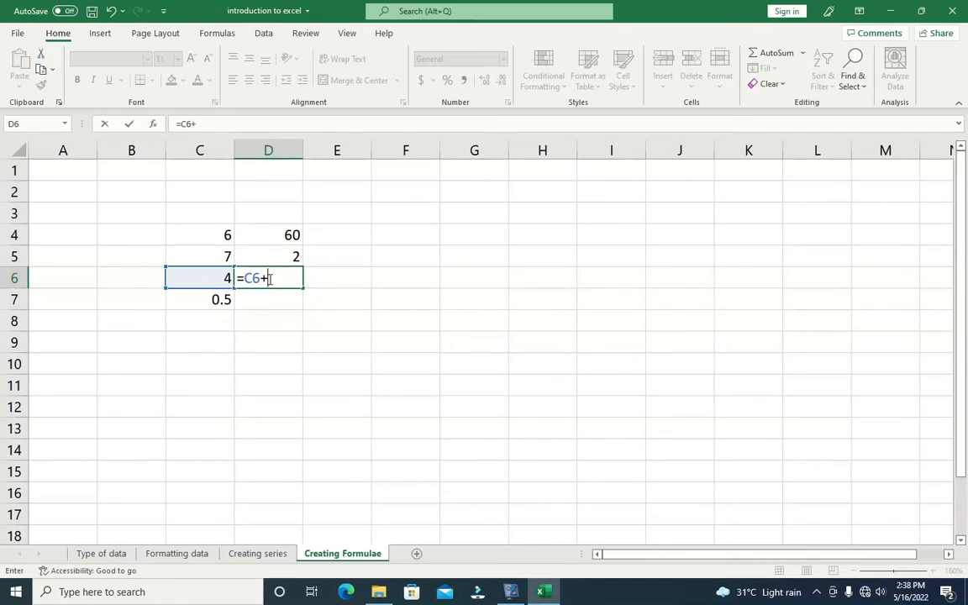
text(4)
key(Return)
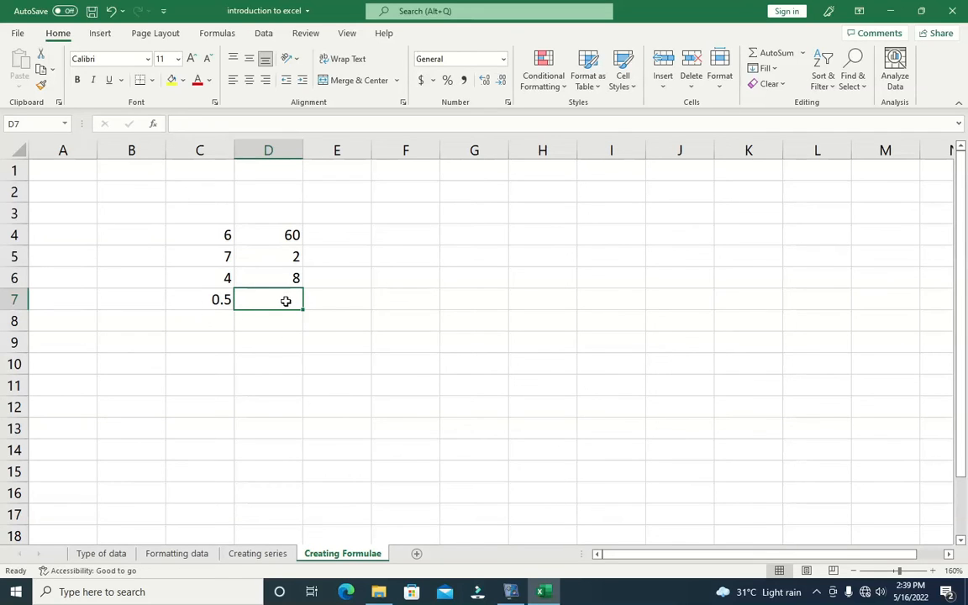
- Enter a formula in cell D7 that adds 1 to the referenced cell C7 (=C7+1)
text(=)
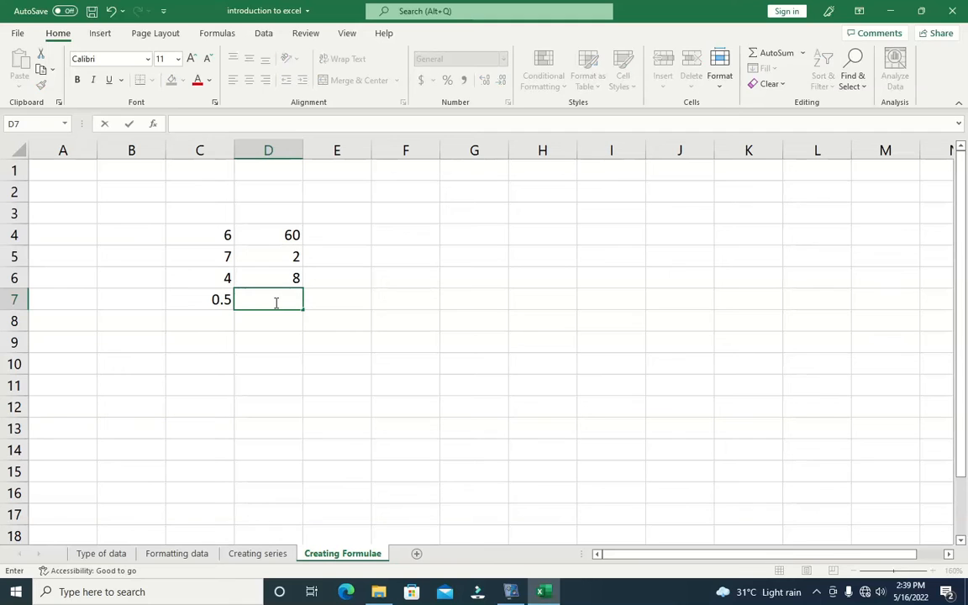
click(214, 301)
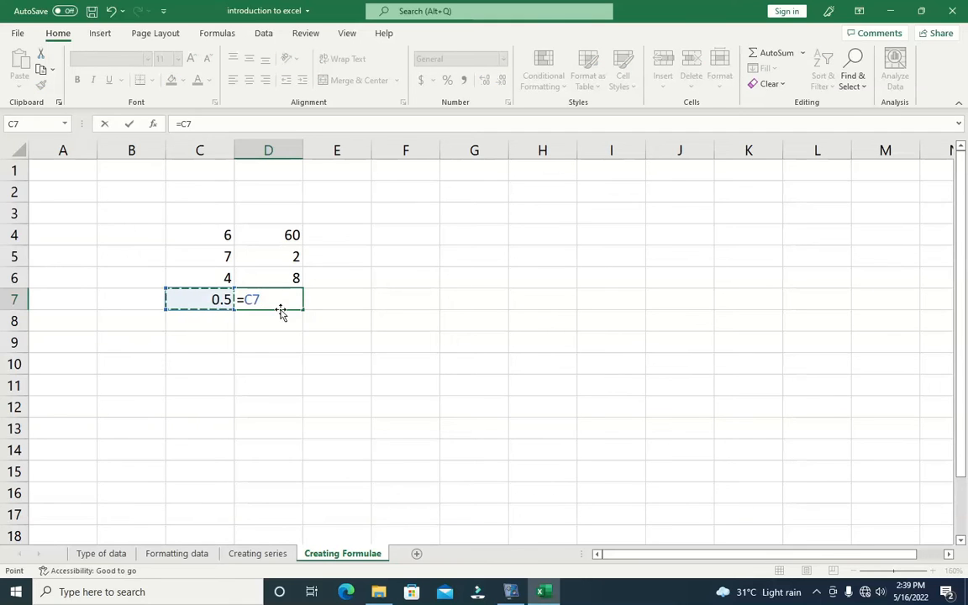
text(+1)
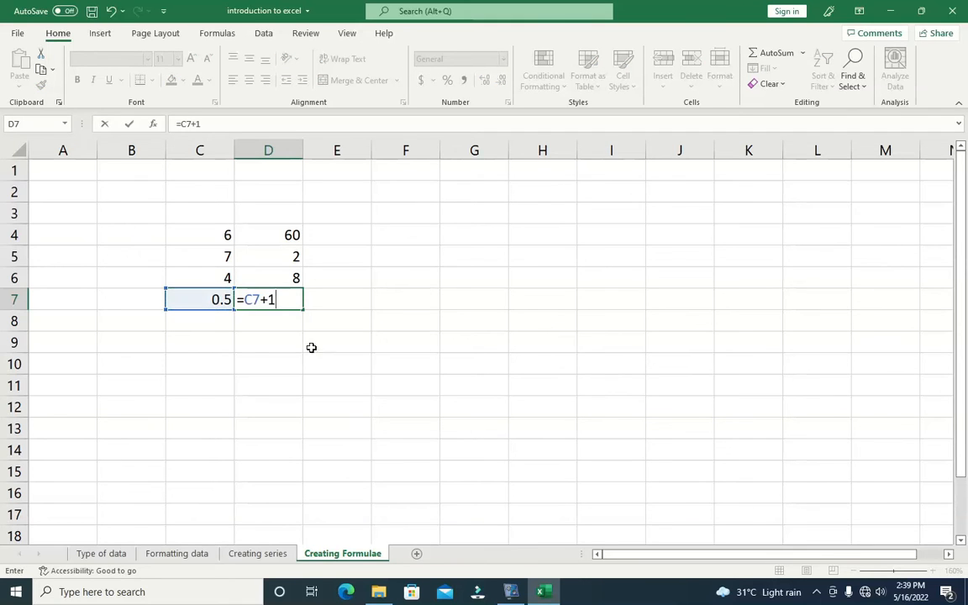
click(296, 337)
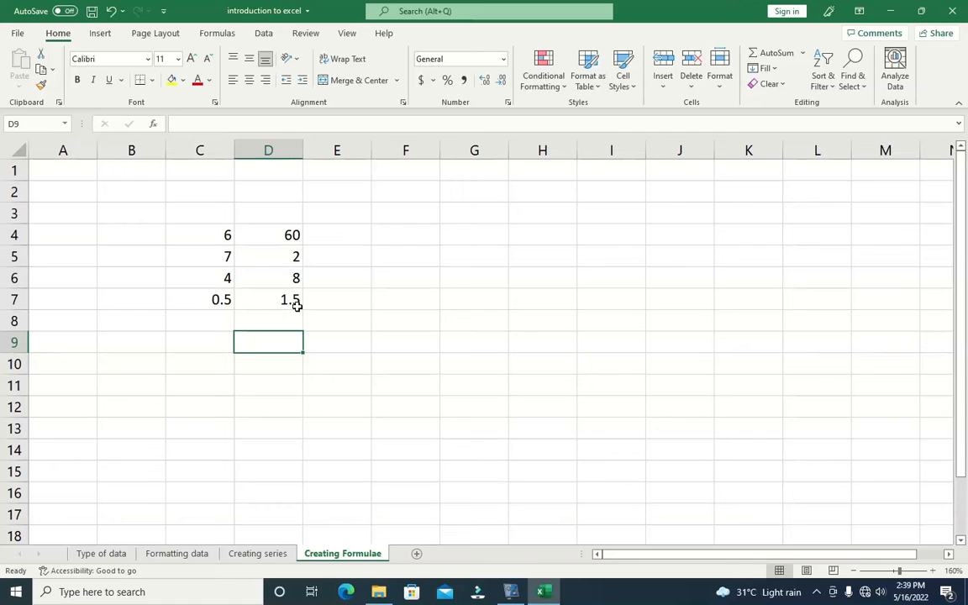
drag(270, 227, 298, 326)
click(306, 354)
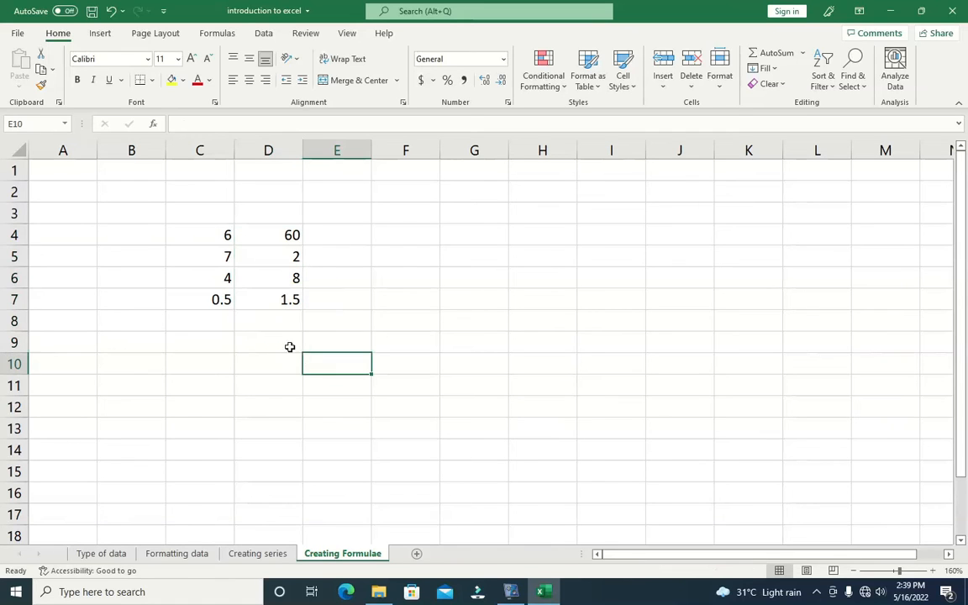
- Enter the numbers 5 in cell C10 and 7 in cell C11
click(227, 366)
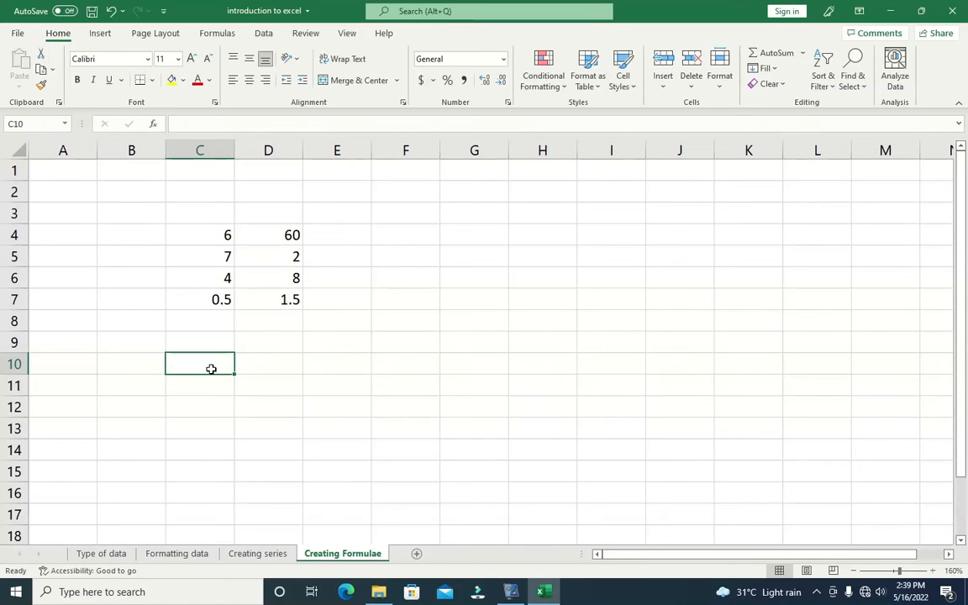
text(5)
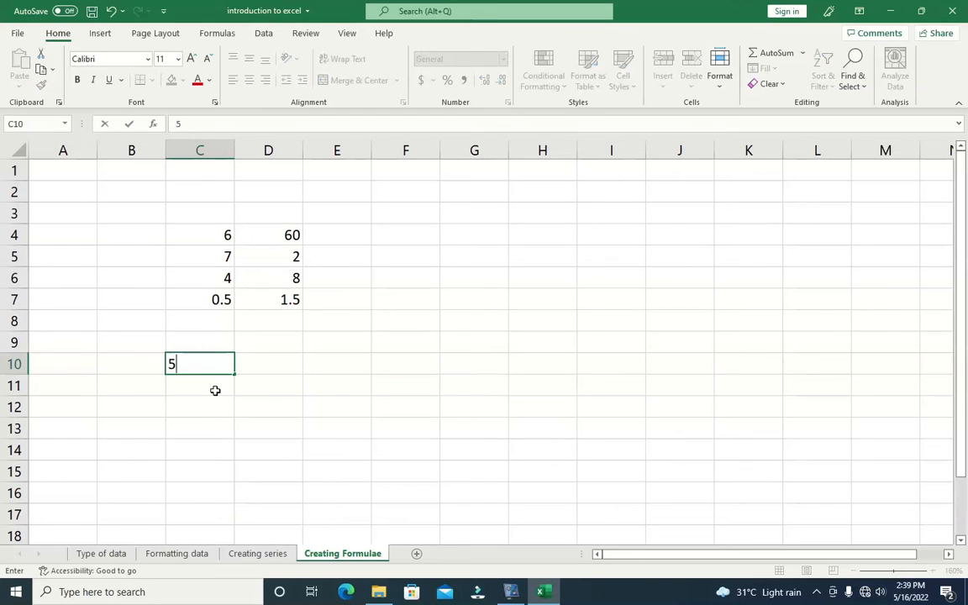
key(Return)
text(7)
- Enter a formula in cell D11 that divides cell C11 by cell C10 (=C11/C10), and select that cell to review it
click(257, 386)
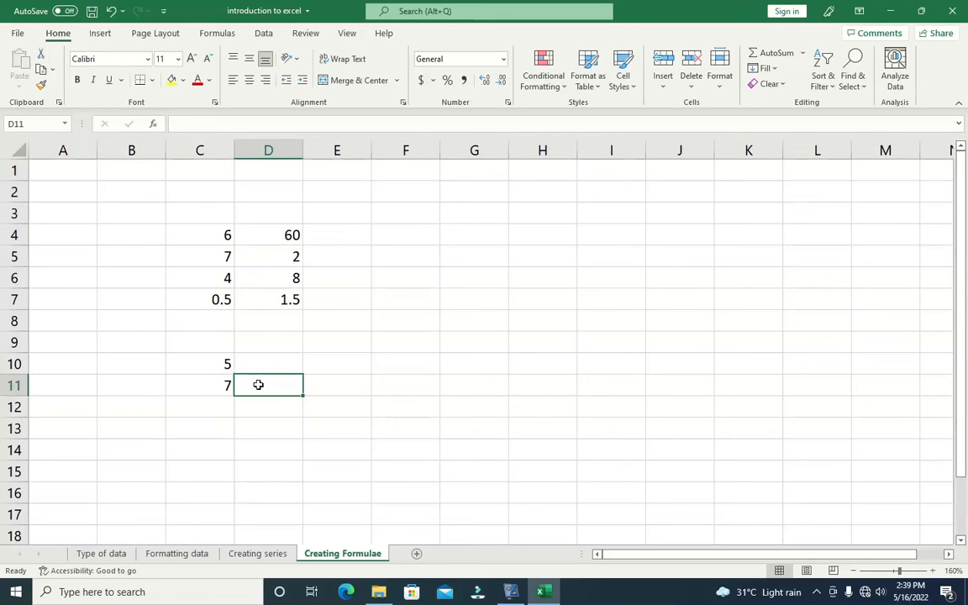
text(=)
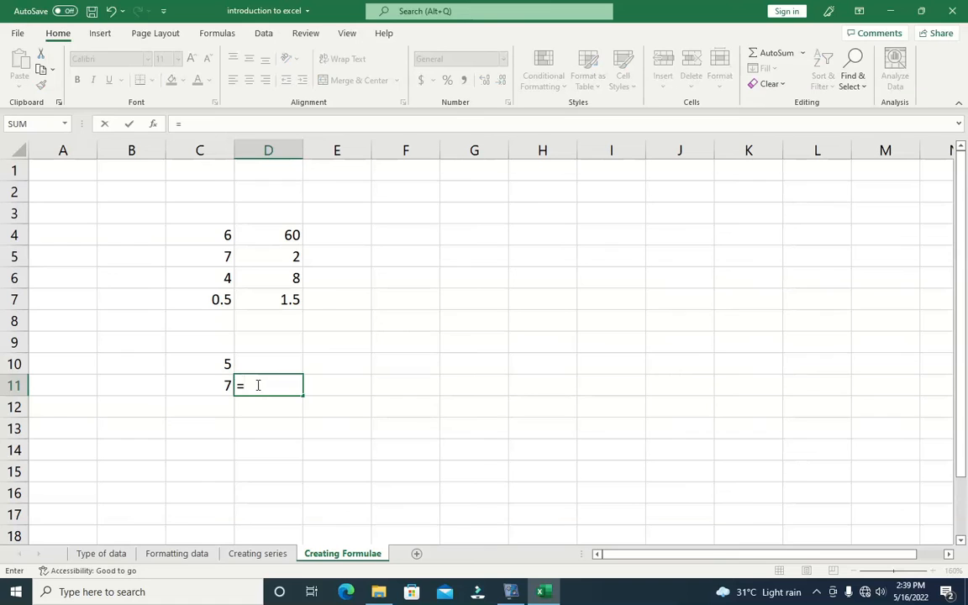
click(226, 383)
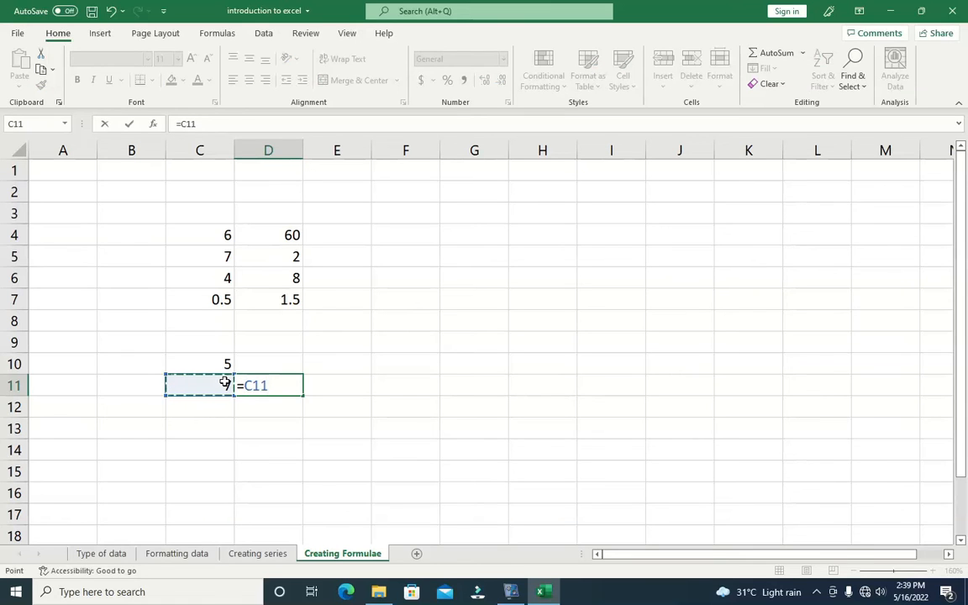
text(/)
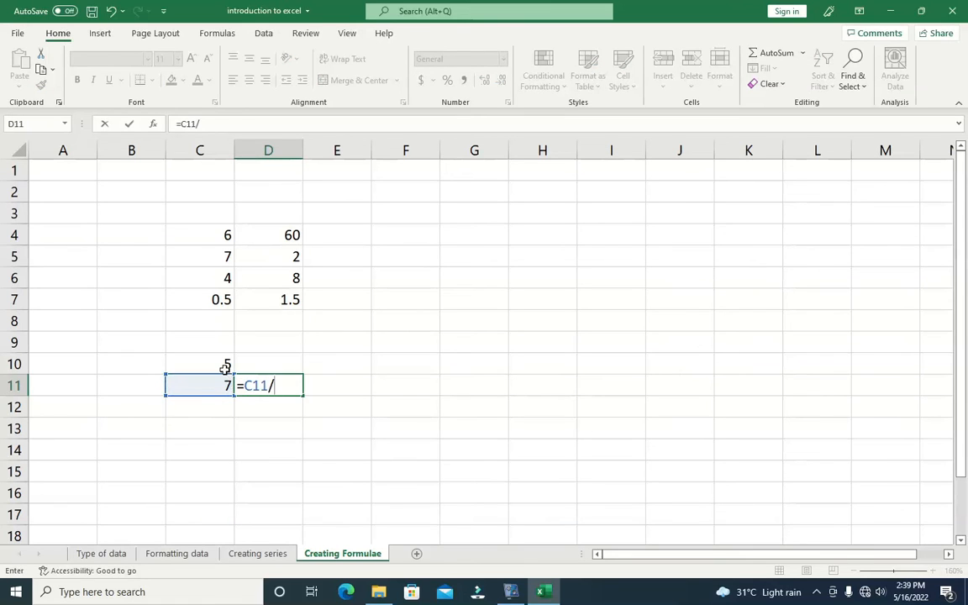
click(223, 361)
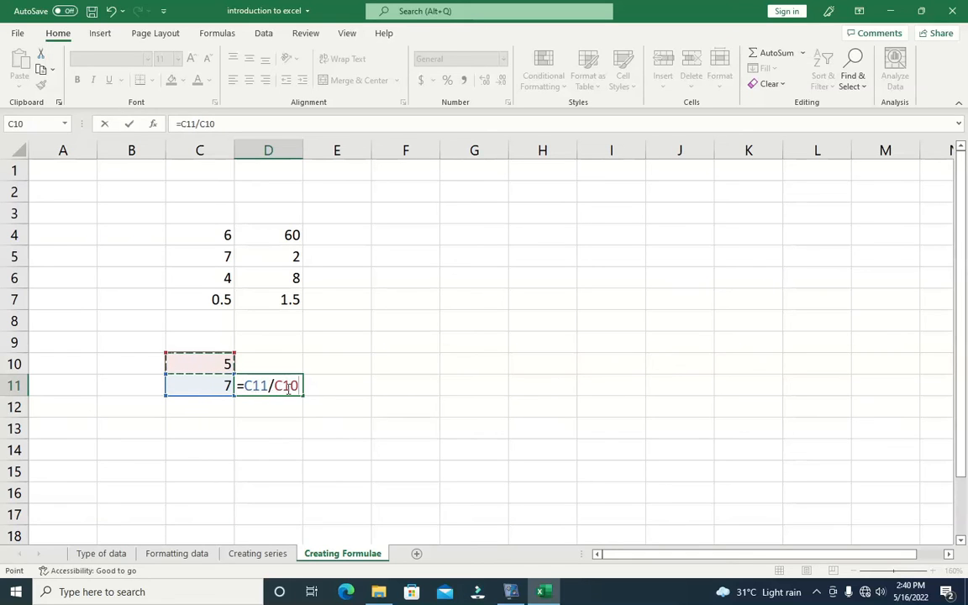
key(Return)
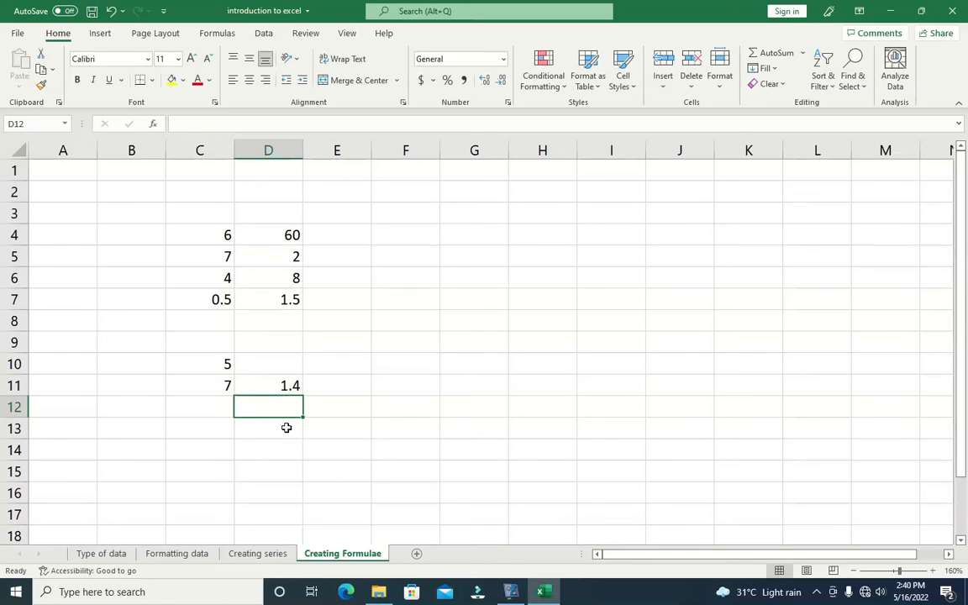
click(264, 385)
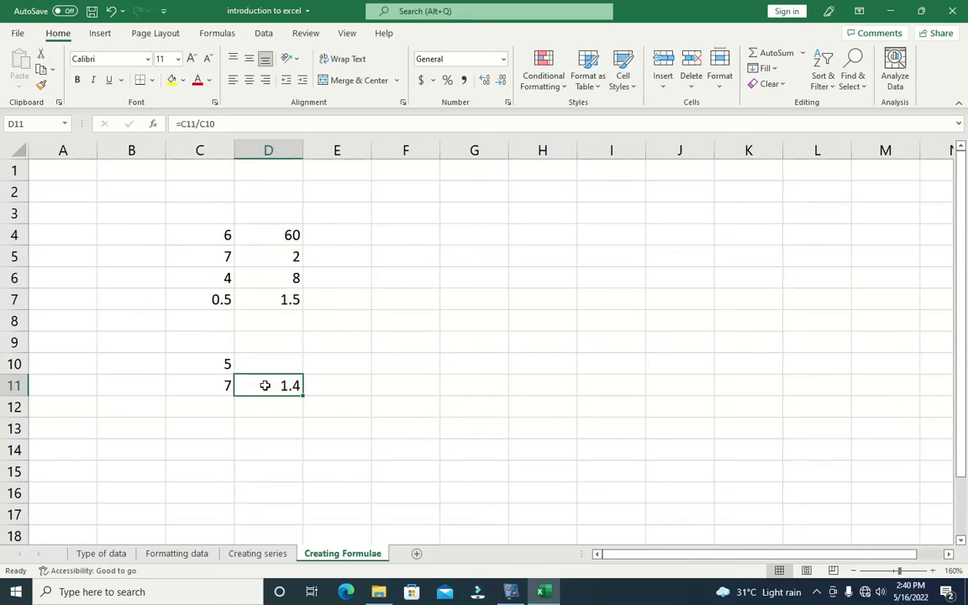
click(293, 404)
click(290, 384)
- Replace the formula in cell C4 with the number 10 and review the dependent formula in cell D4
click(227, 235)
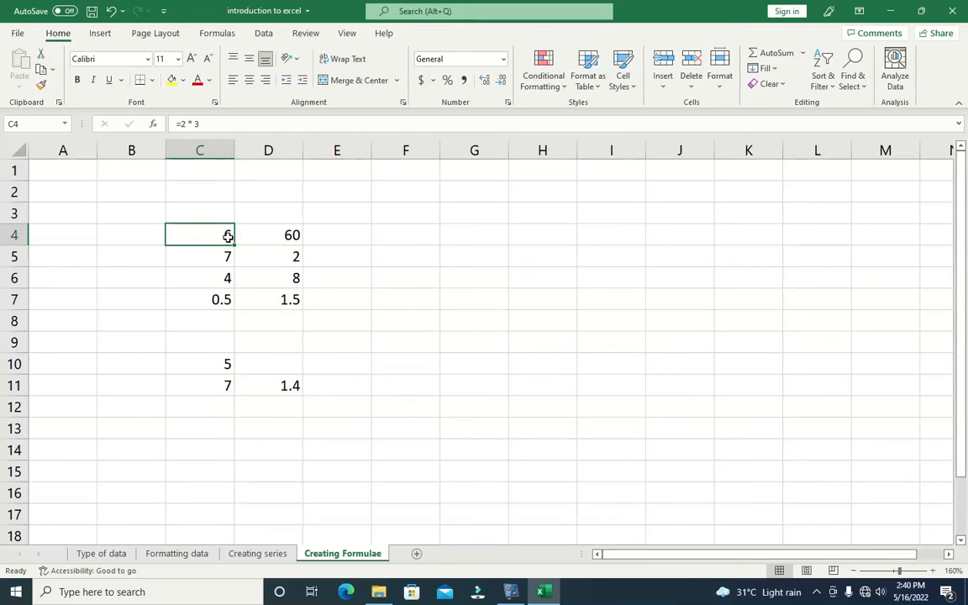
key(Return)
click(218, 235)
text(10)
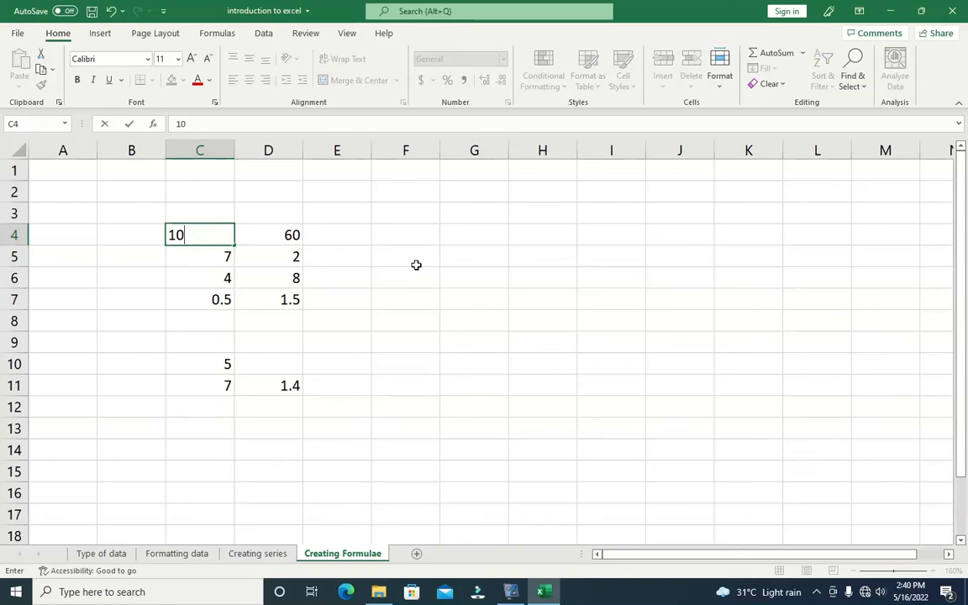
click(415, 262)
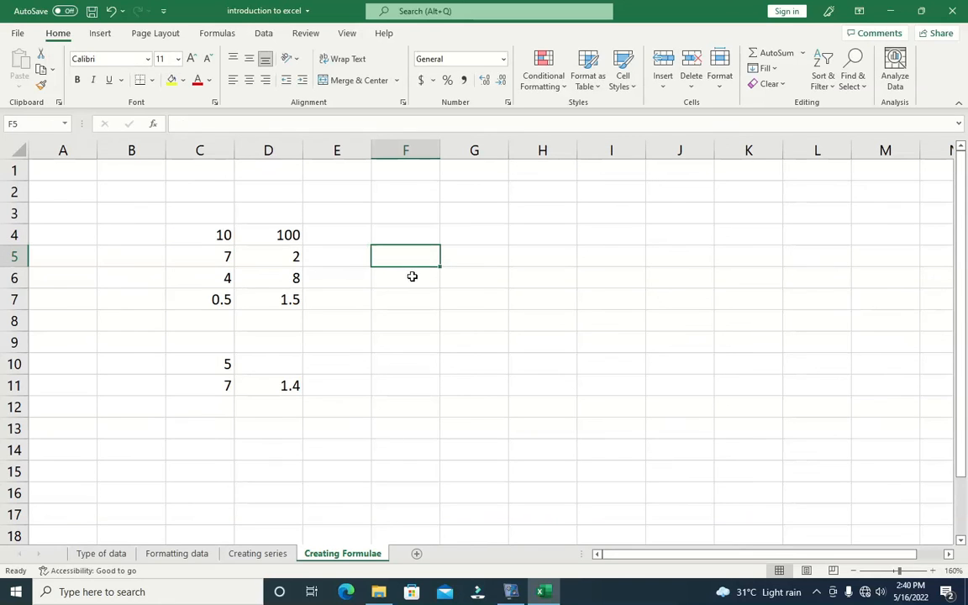
click(276, 235)
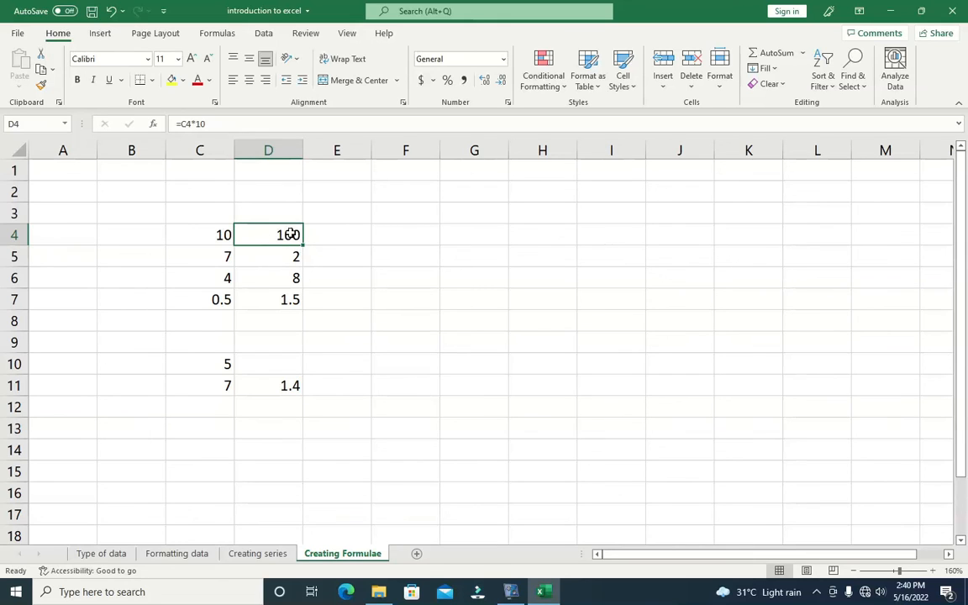
click(227, 237)
click(256, 232)
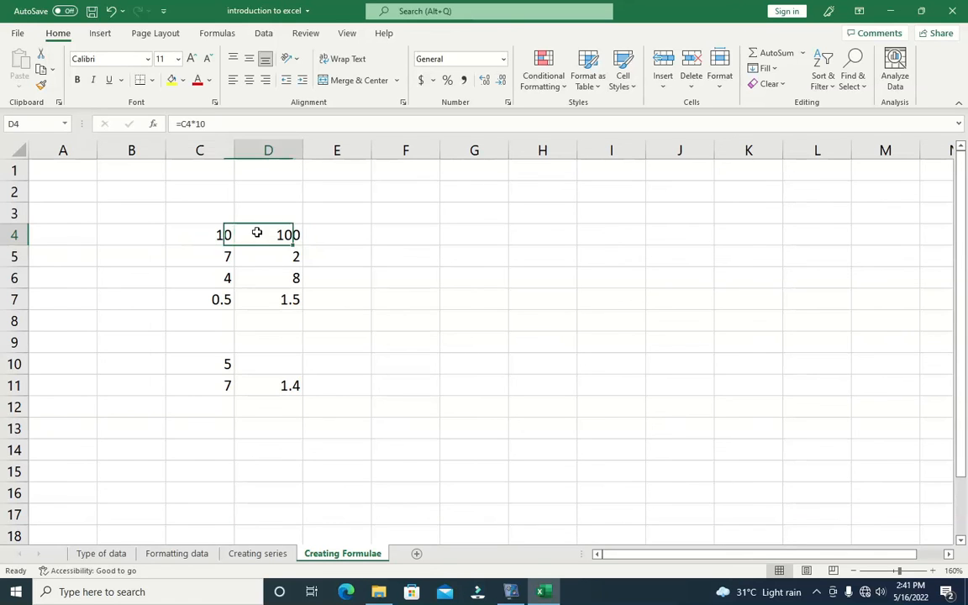
click(224, 231)
click(258, 232)
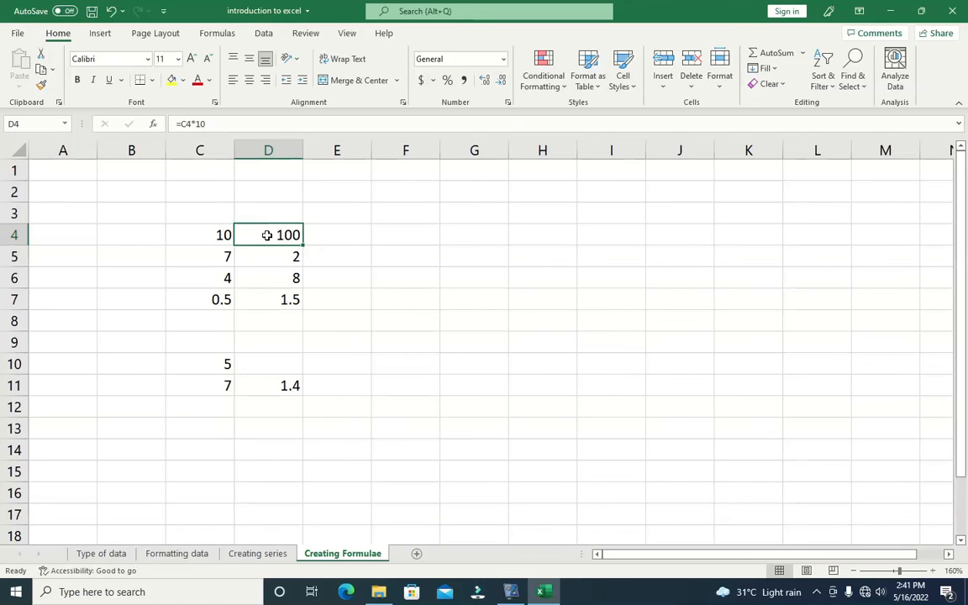
- Check the formulas in cells C5 and D5, and replace the content of C5 with the number 10
click(214, 263)
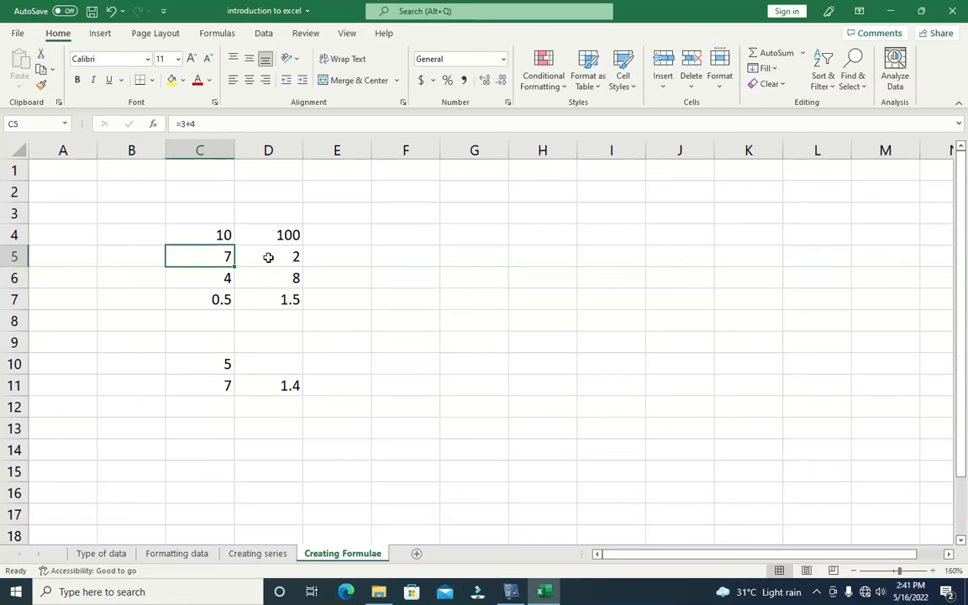
click(251, 258)
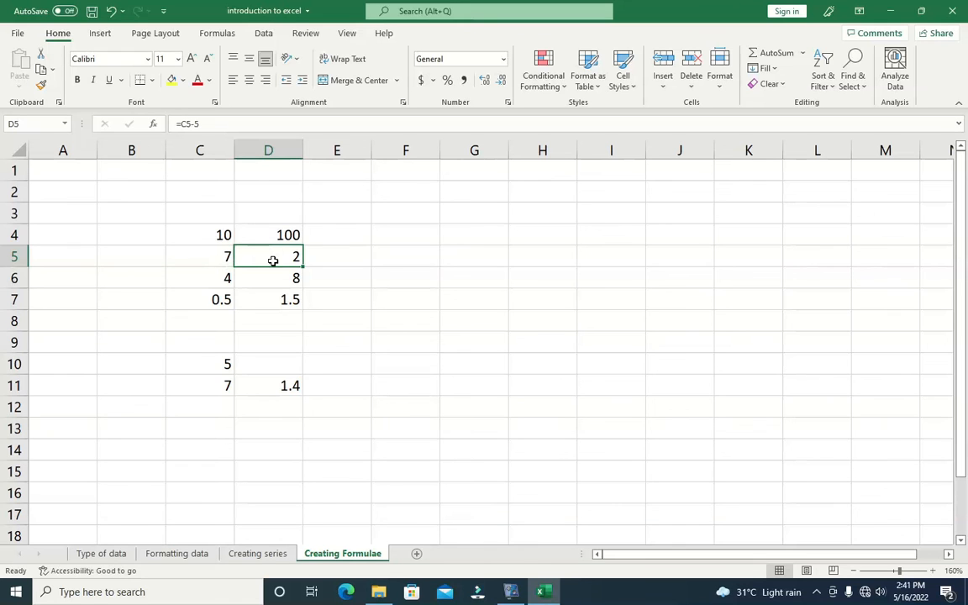
click(223, 256)
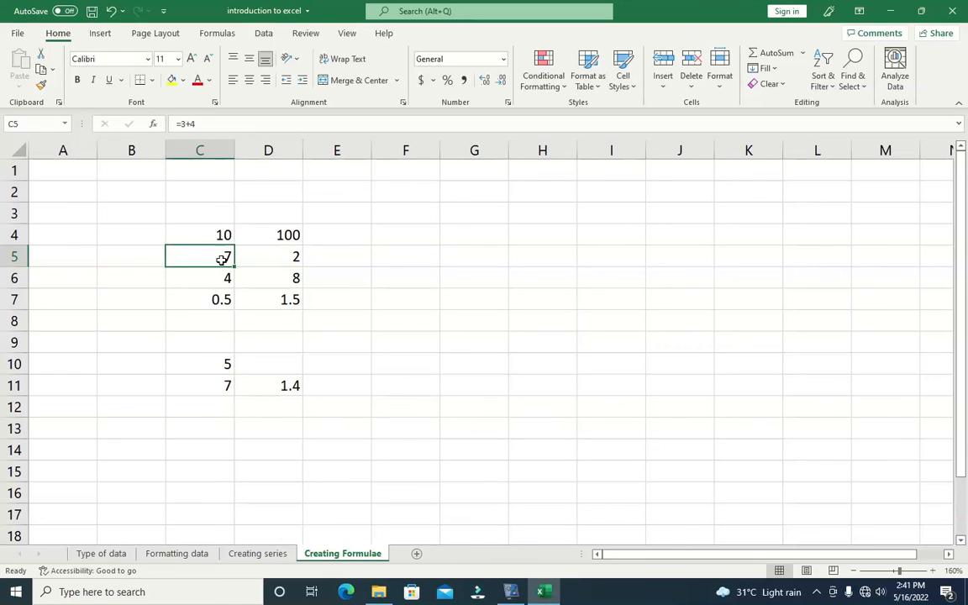
text(10)
click(275, 272)
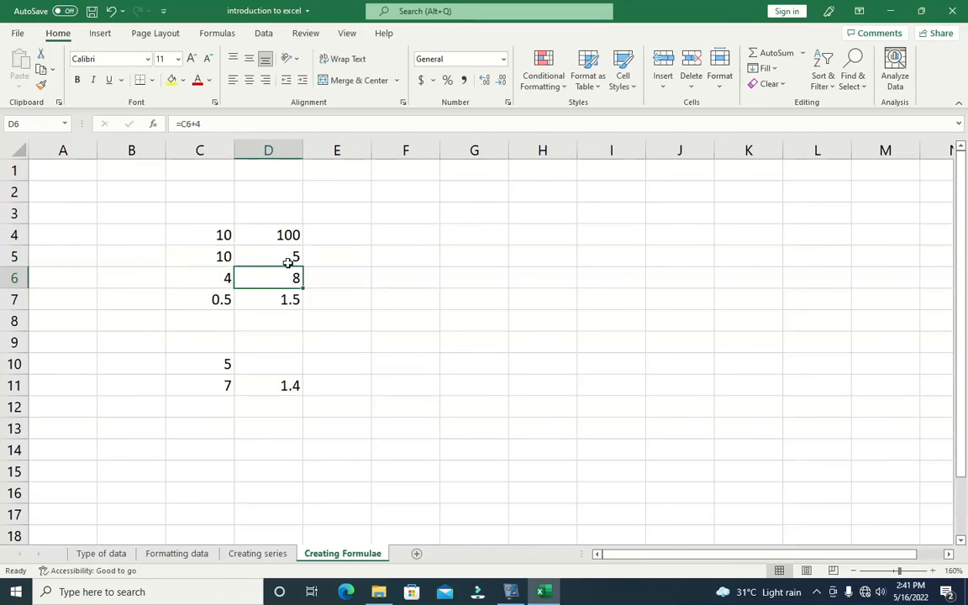
- Replace the formula in cell C6 with the number 15, and review cell D4 against its referenced cell C4
click(217, 279)
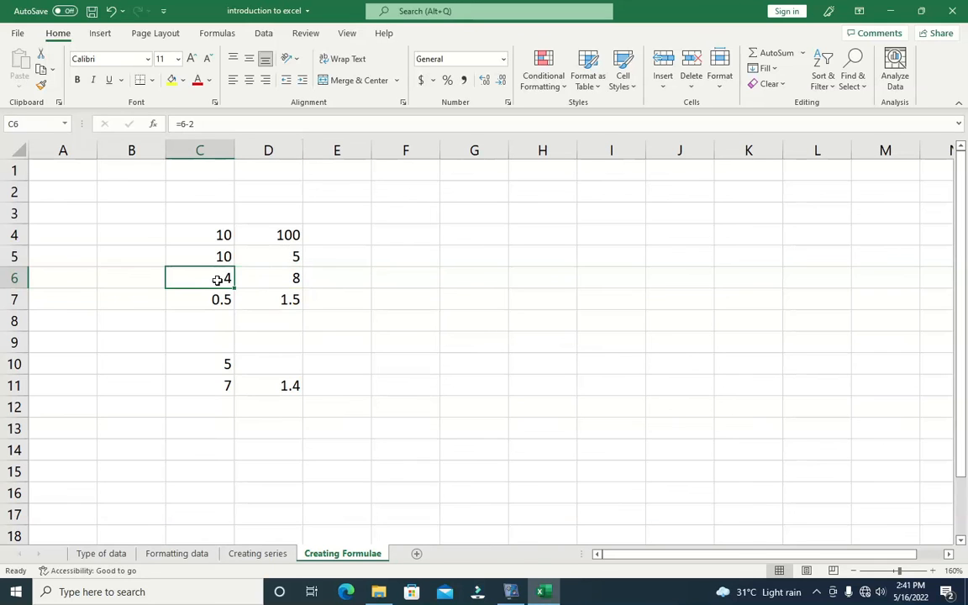
text(15)
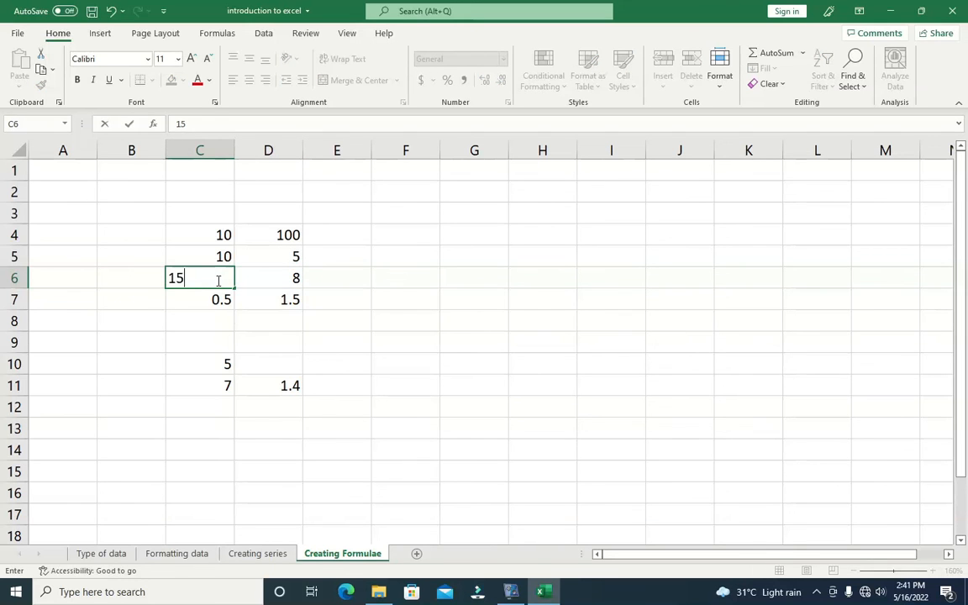
click(283, 322)
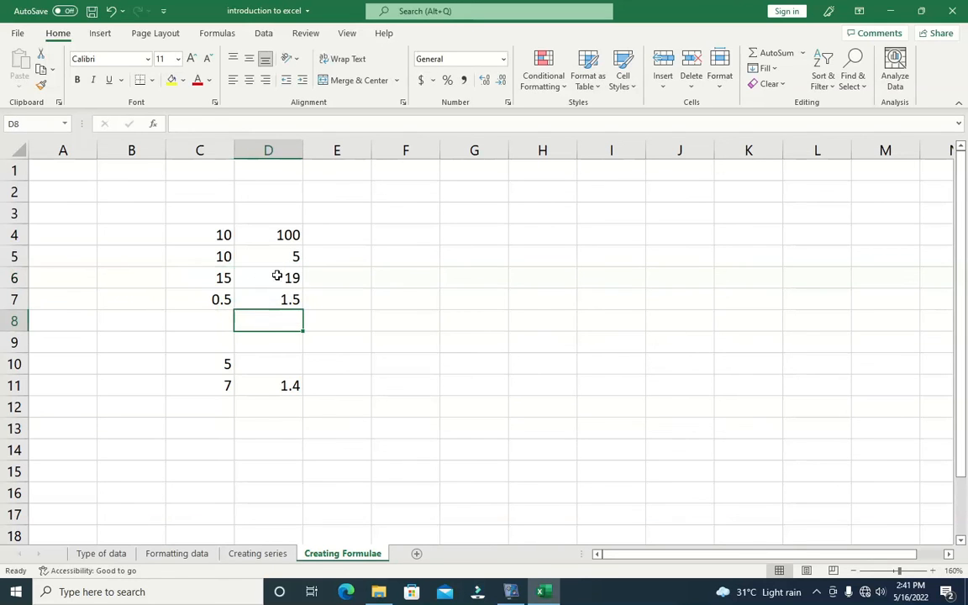
click(333, 296)
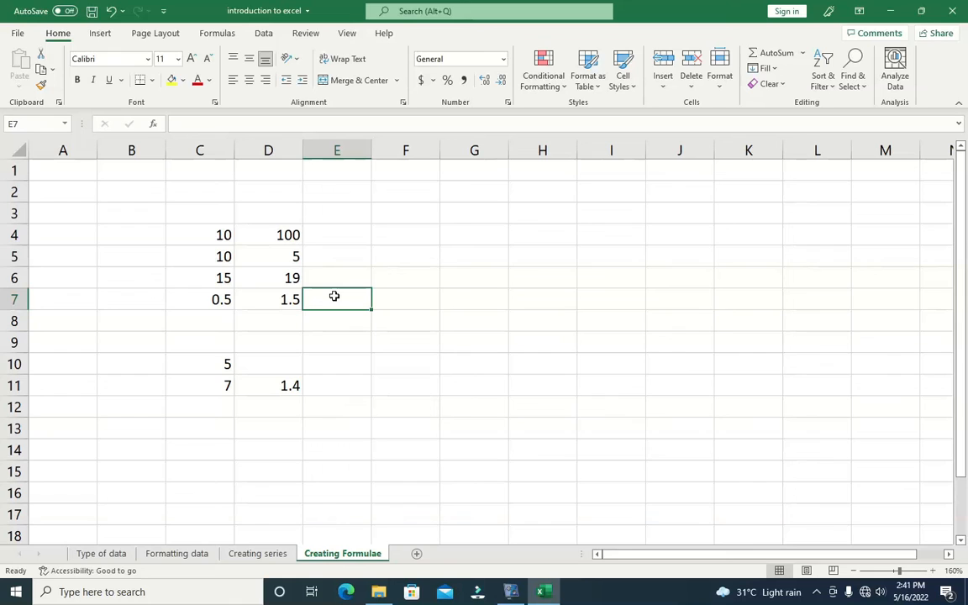
click(282, 235)
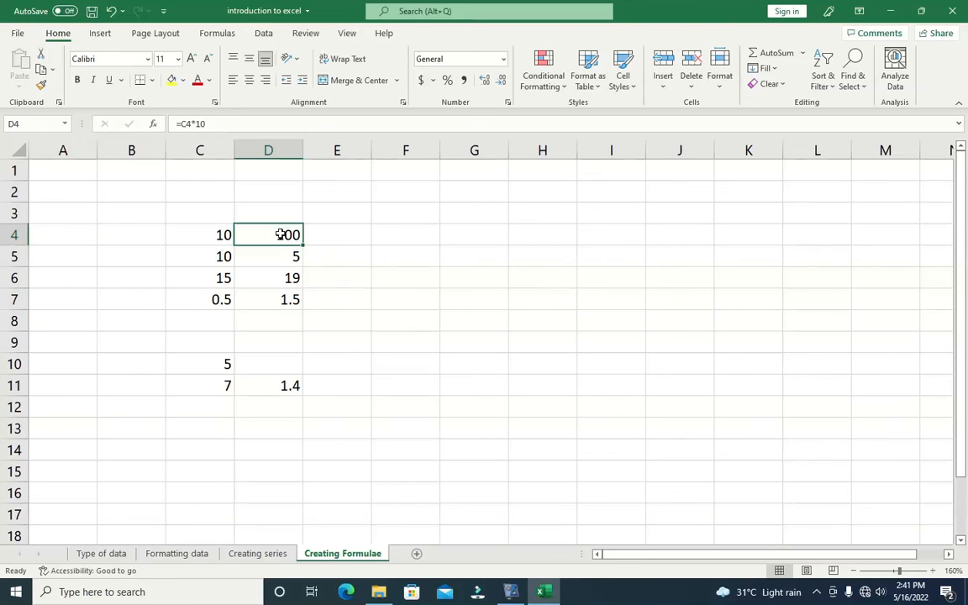
click(210, 238)
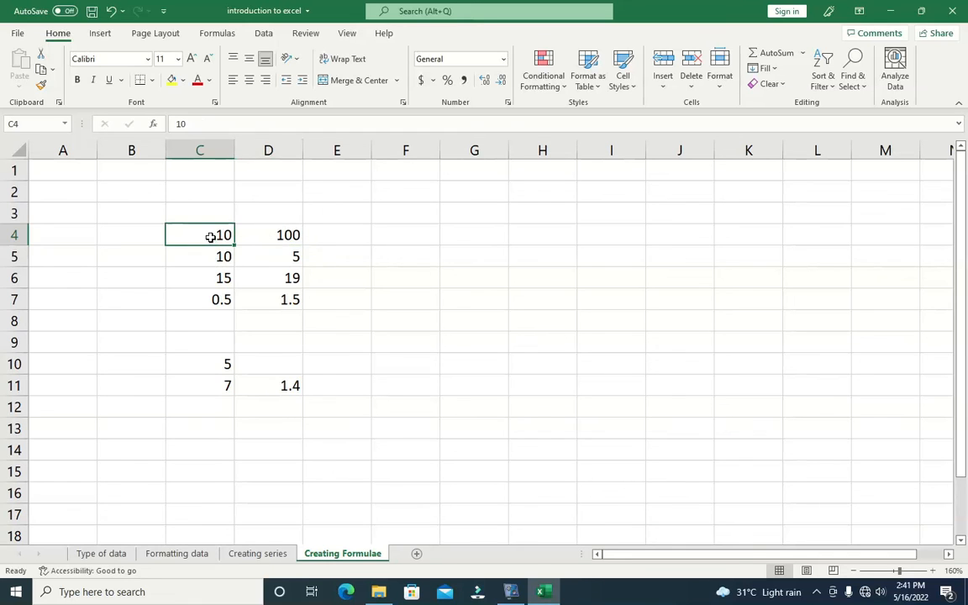
click(284, 388)
click(344, 335)
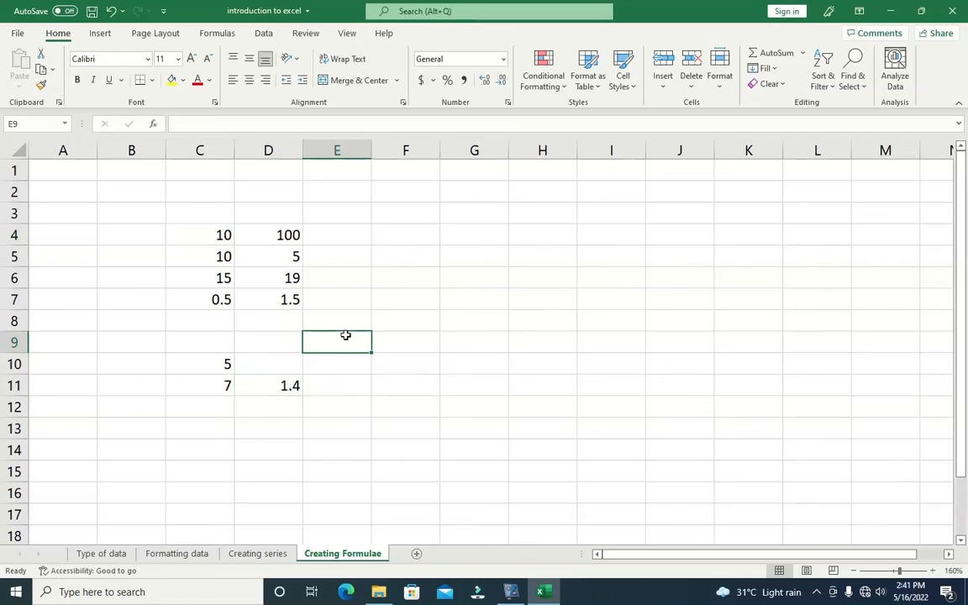
click(309, 428)
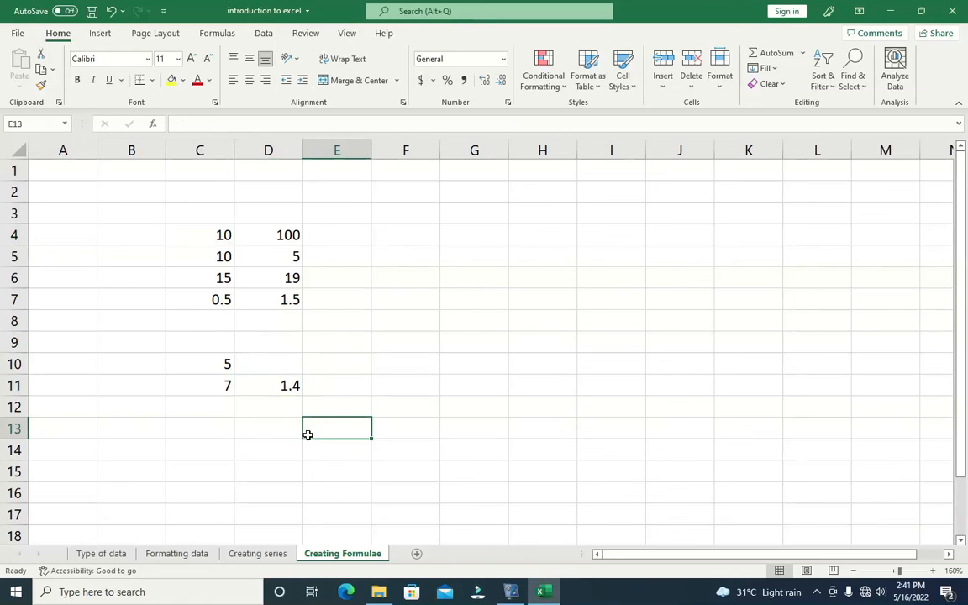
click(311, 356)
click(349, 334)
click(354, 303)
click(358, 338)
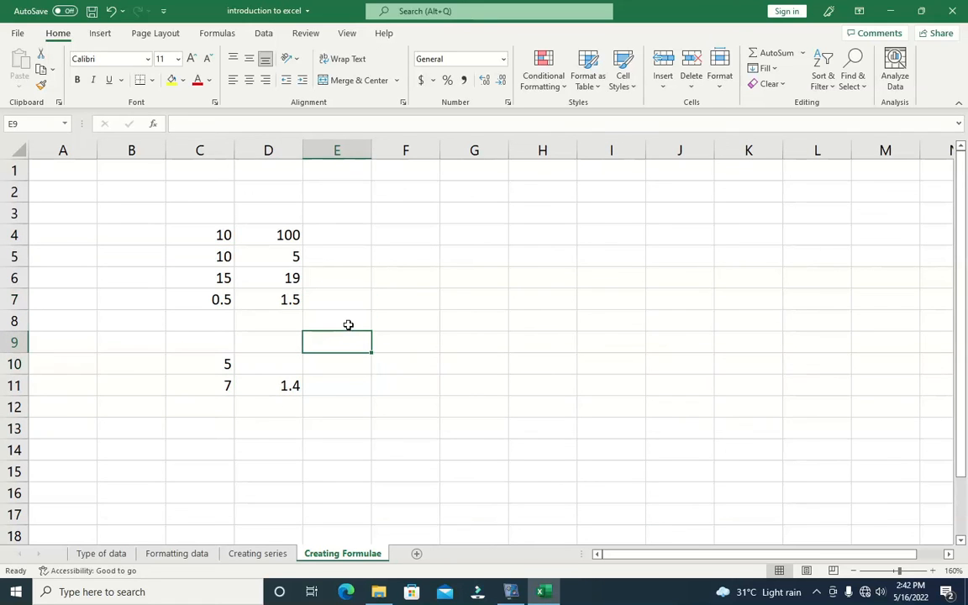